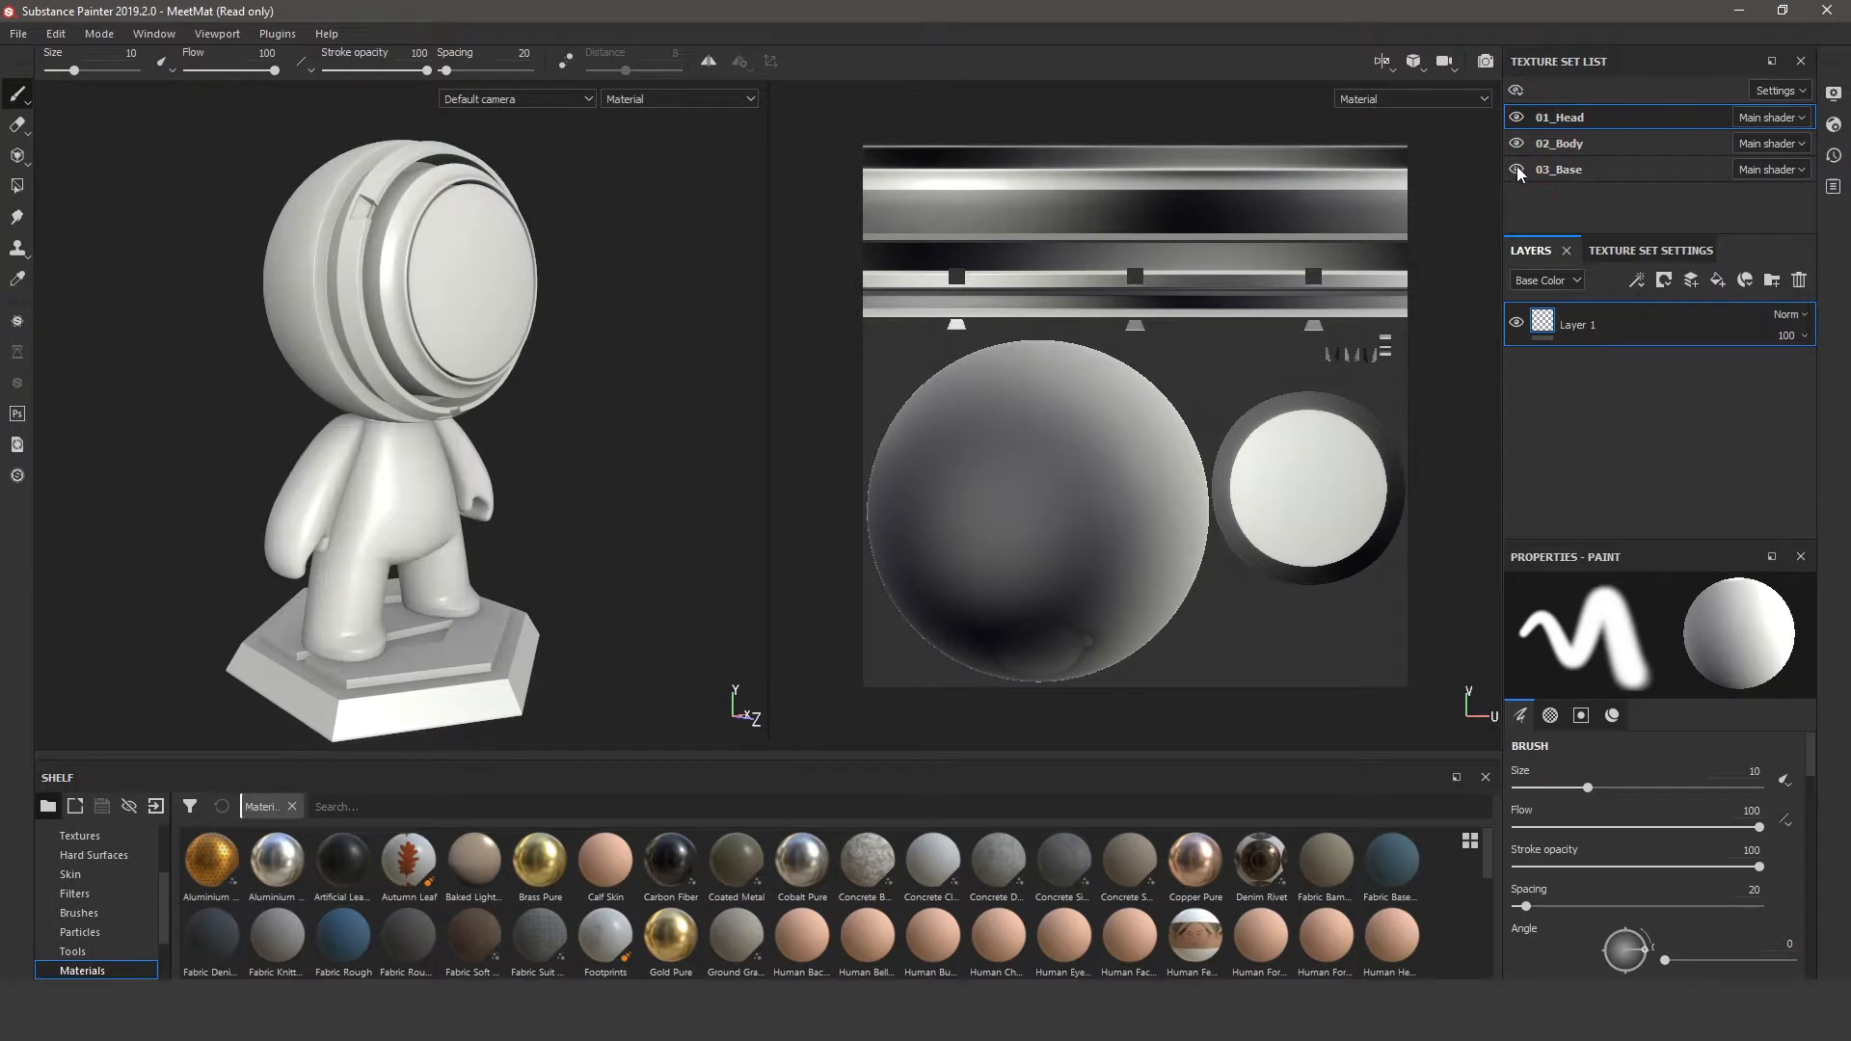
# Toggle the 02_Body and 03_Base texture sets off and on to inspect the MeetMat model, and review the camera display settings
pyautogui.keyDown('alt'); pyautogui.moveTo(498, 218); pyautogui.dragTo(514, 268); pyautogui.keyUp('alt')
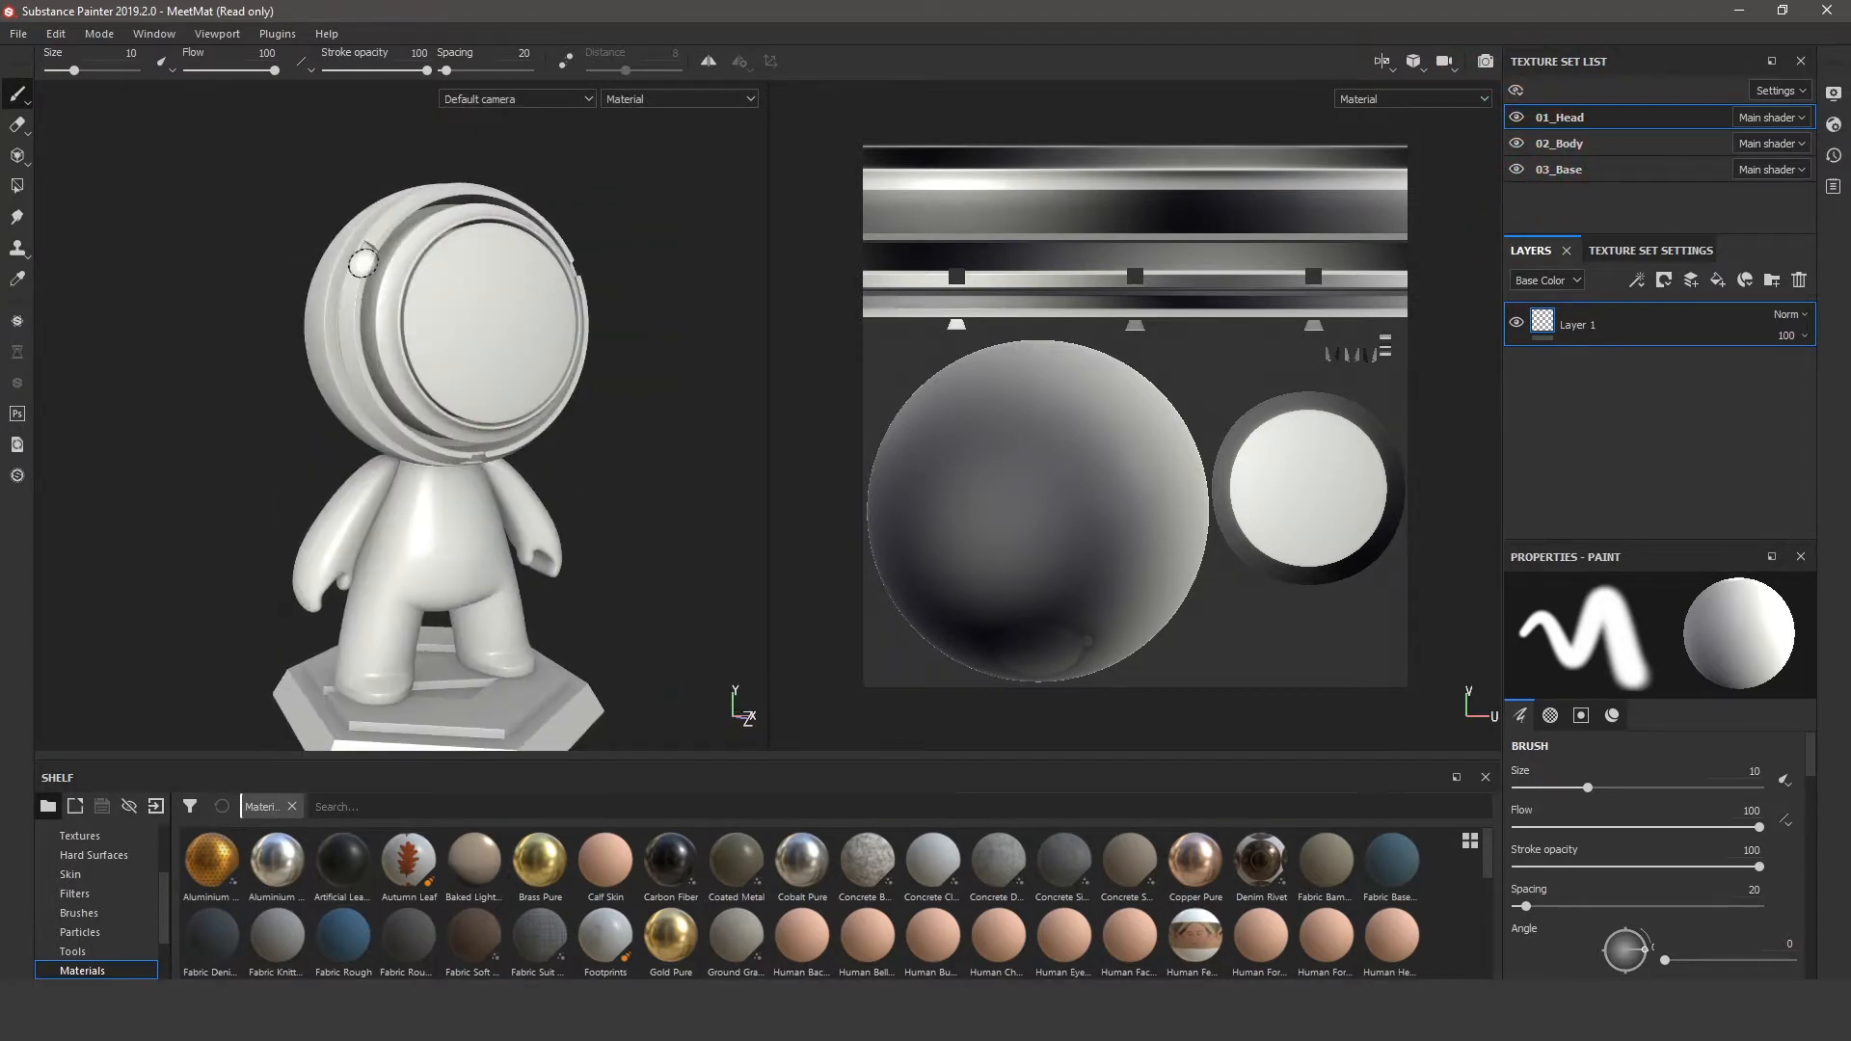
pyautogui.keyDown('alt'); pyautogui.moveTo(400, 409); pyautogui.dragTo(473, 258); pyautogui.keyUp('alt')
pyautogui.keyDown('alt'); pyautogui.moveTo(409, 394); pyautogui.dragTo(433, 265, button='middle'); pyautogui.keyUp('alt')
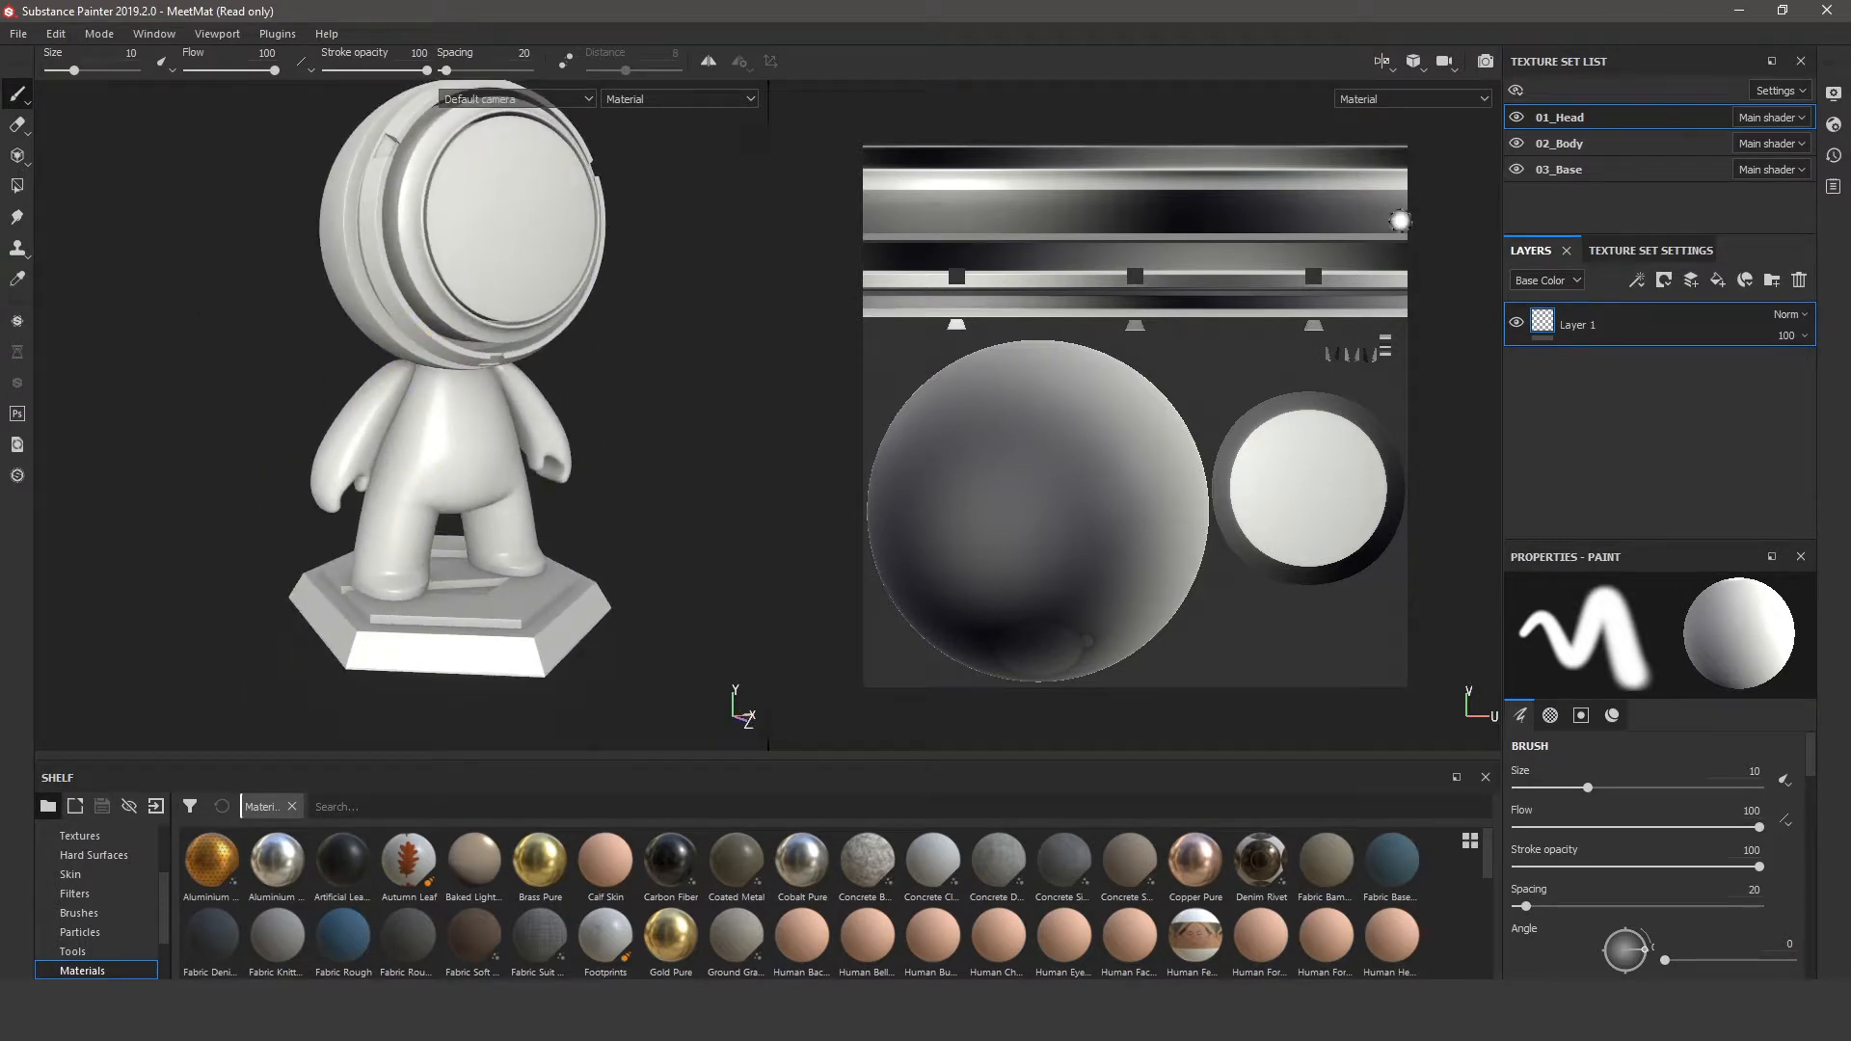
pyautogui.click(1515, 143)
pyautogui.click(1516, 142)
pyautogui.click(1518, 170)
pyautogui.click(1521, 173)
pyautogui.keyDown('alt'); pyautogui.moveTo(620, 389); pyautogui.dragTo(631, 445, button='middle'); pyautogui.keyUp('alt')
pyautogui.keyDown('alt'); pyautogui.moveTo(632, 445); pyautogui.dragTo(593, 441); pyautogui.keyUp('alt')
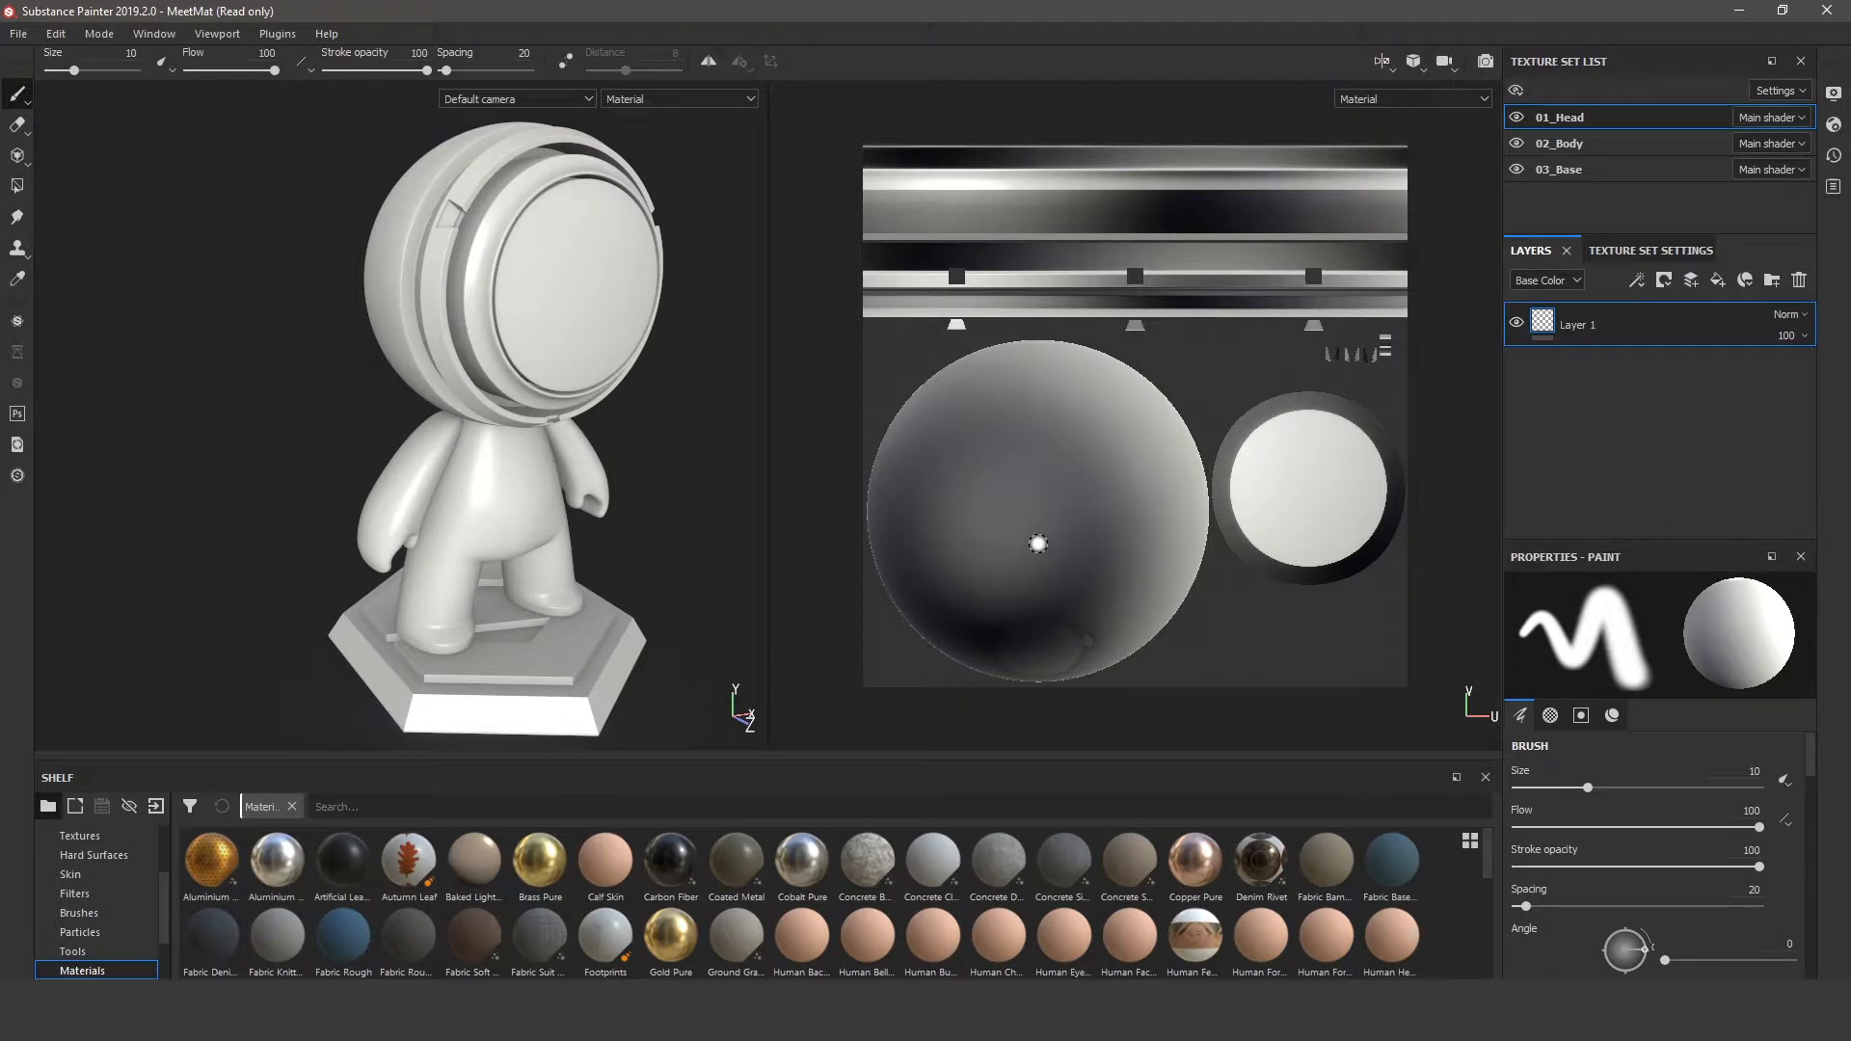
pyautogui.click(1834, 94)
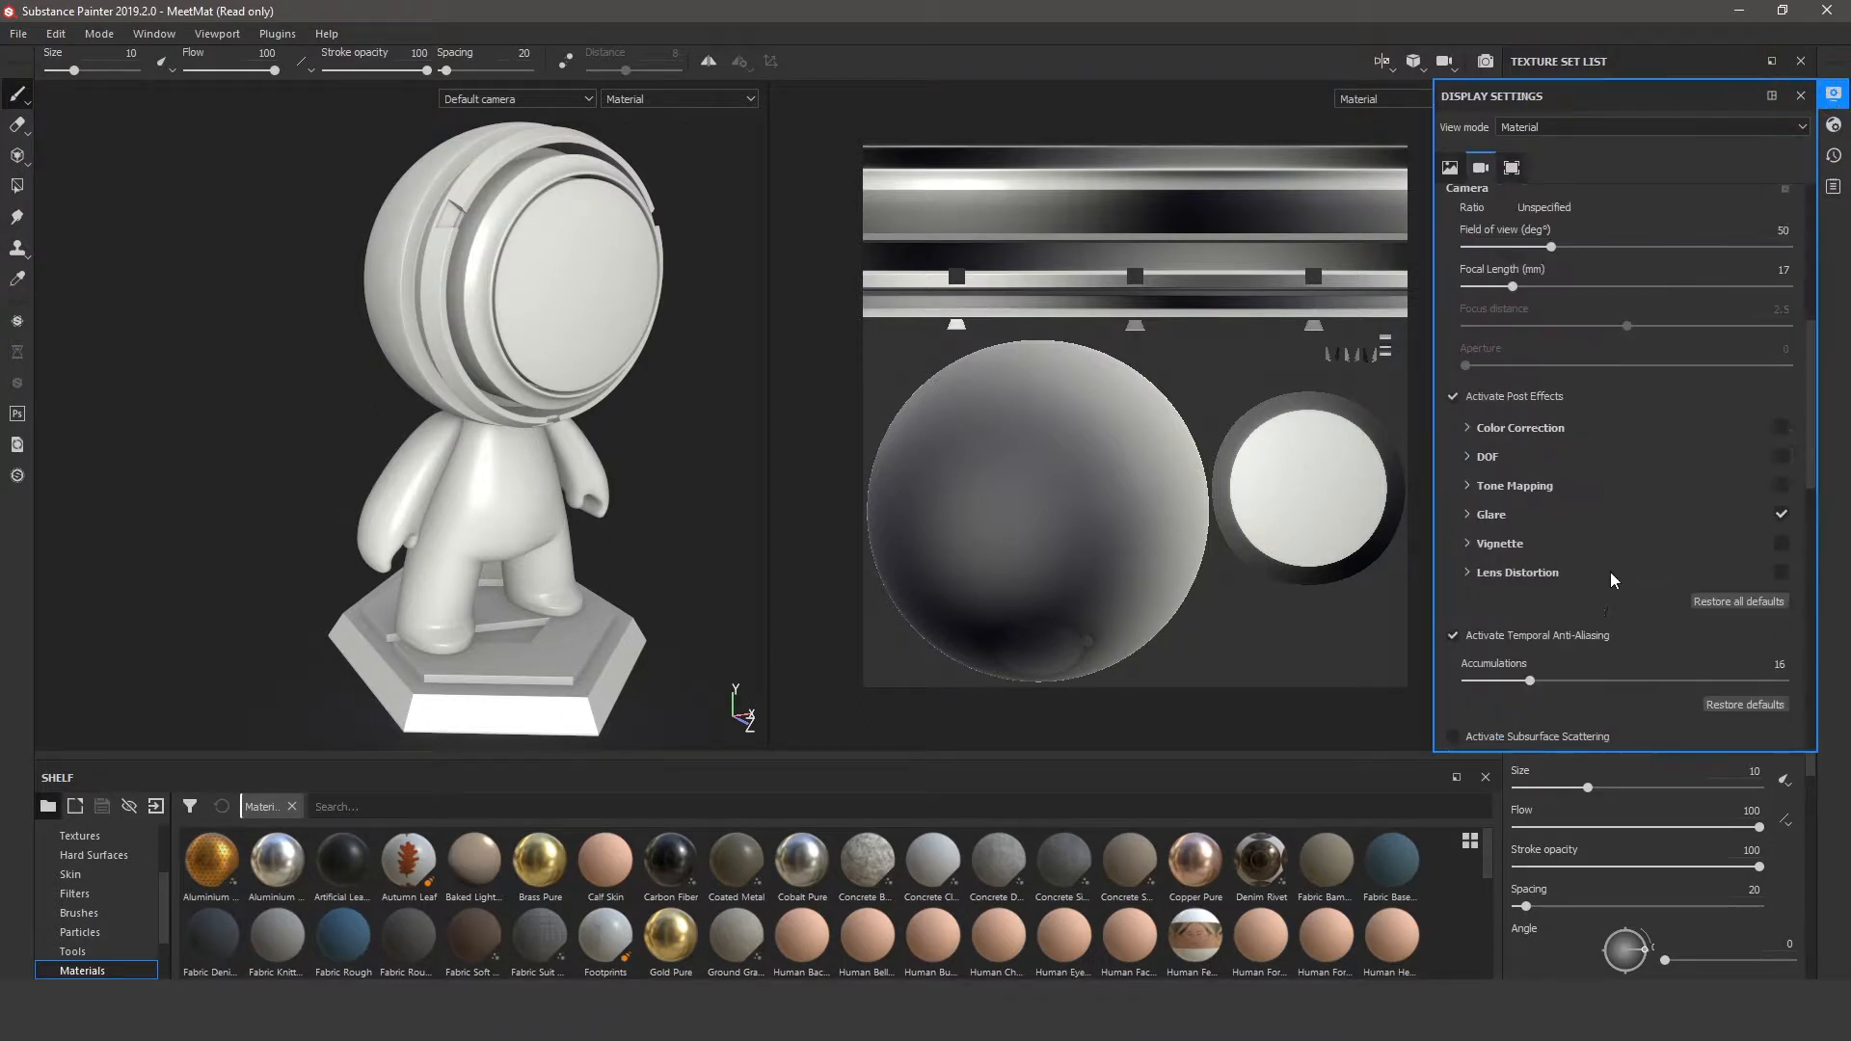
pyautogui.click(1834, 94)
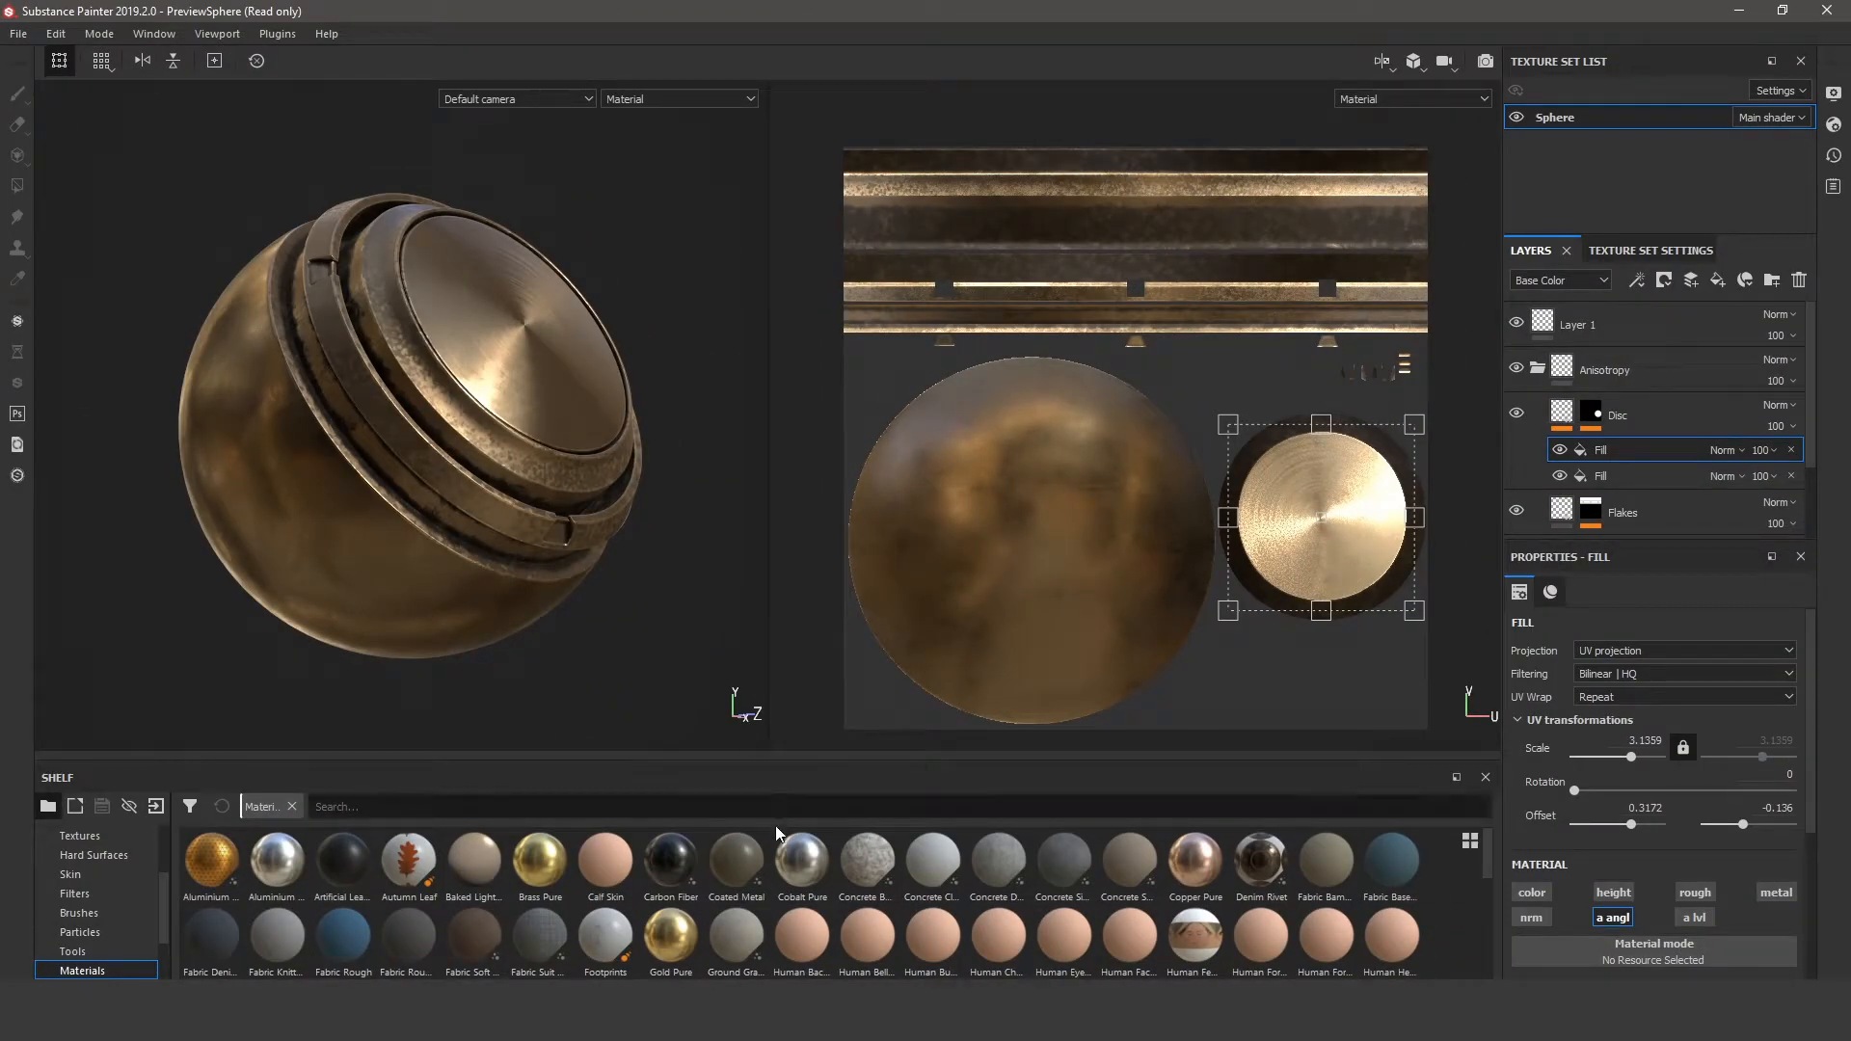
# Close the sample project and start a new one with the PBR - Metallic Roughness (allegorithmic) template and the Low_poly mesh from Projet bouclier
pyautogui.click(16, 36)
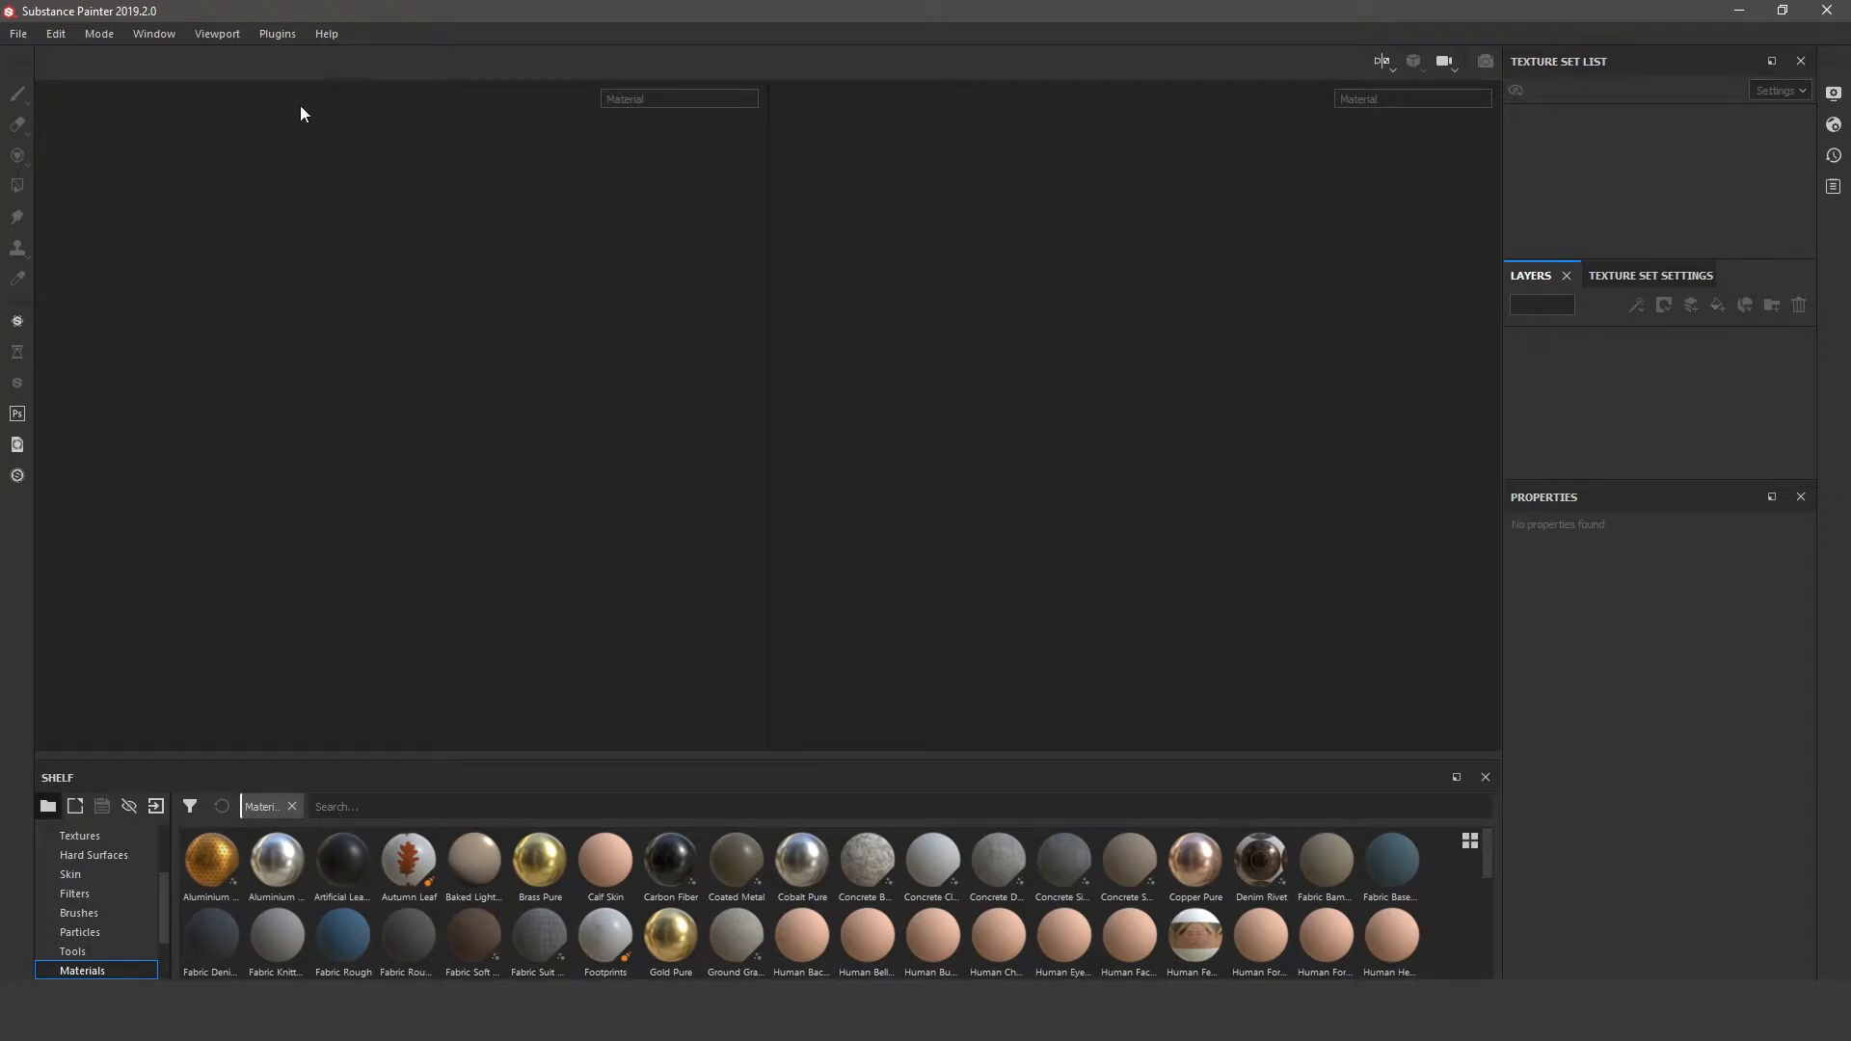
pyautogui.click(18, 33)
pyautogui.click(35, 56)
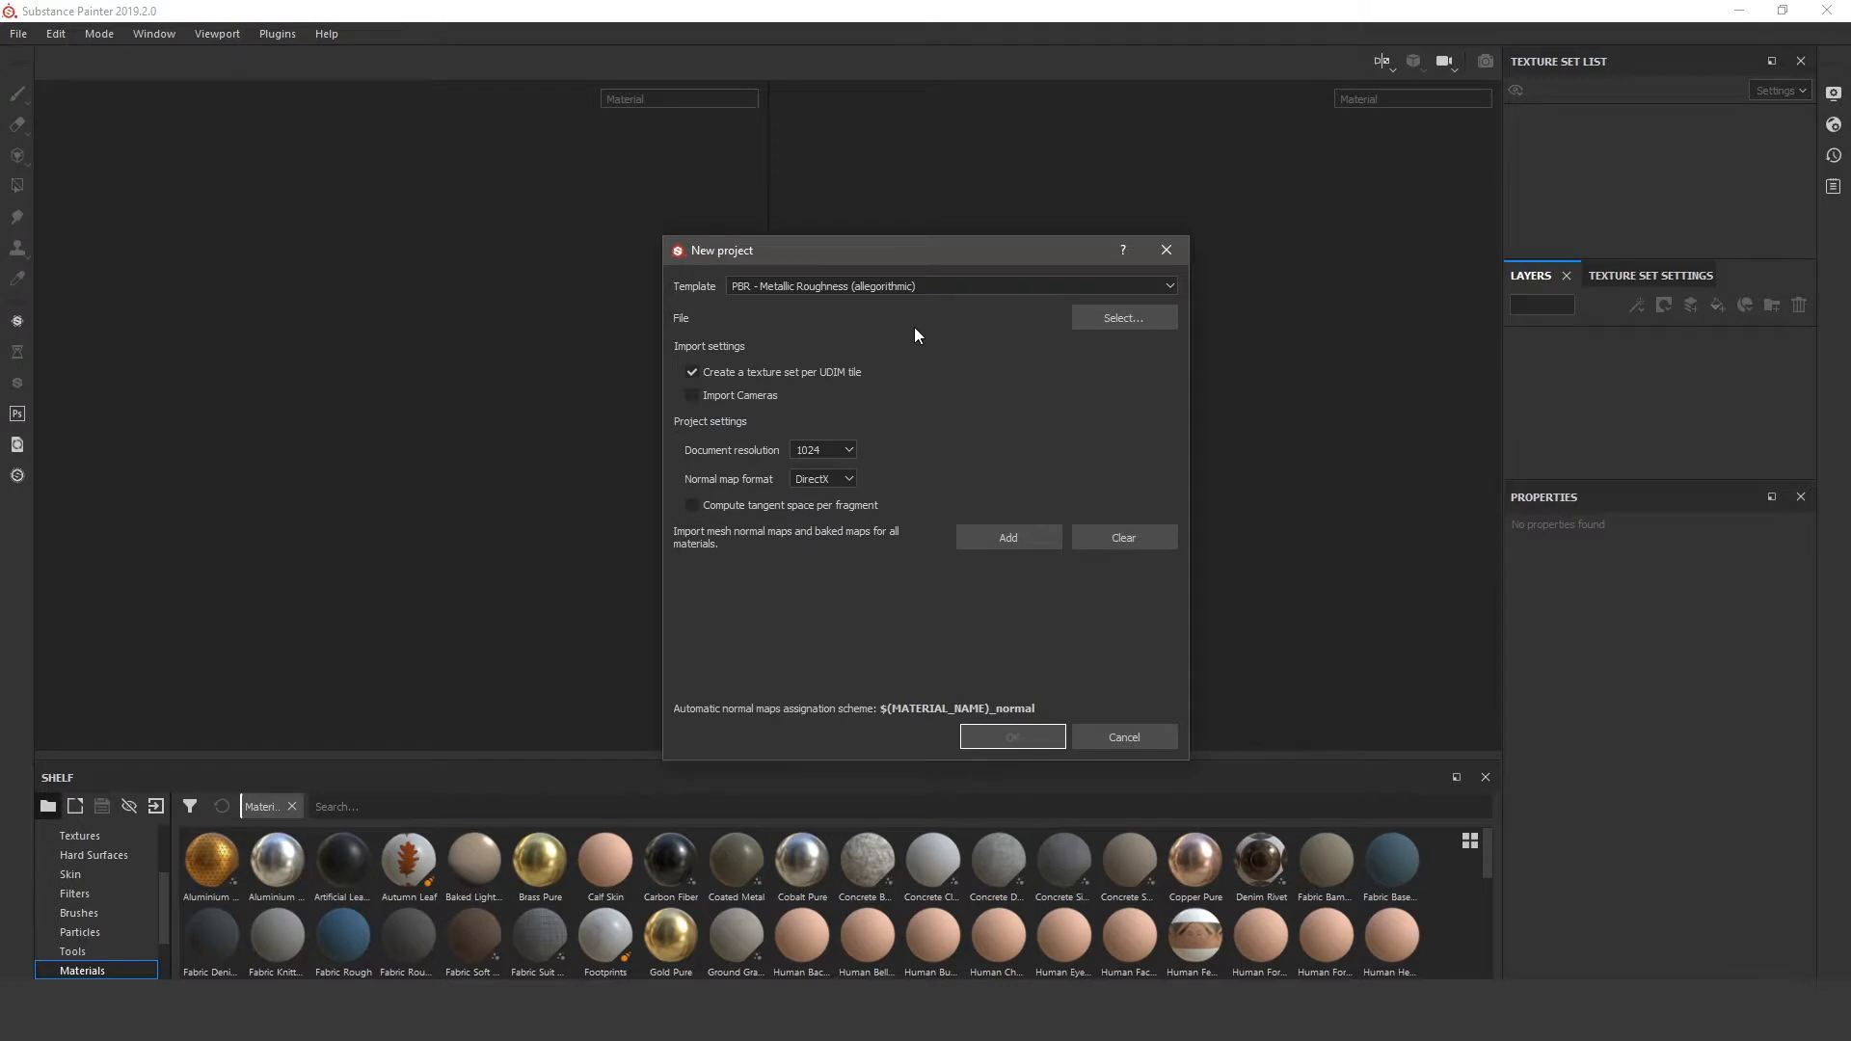
pyautogui.click(859, 285)
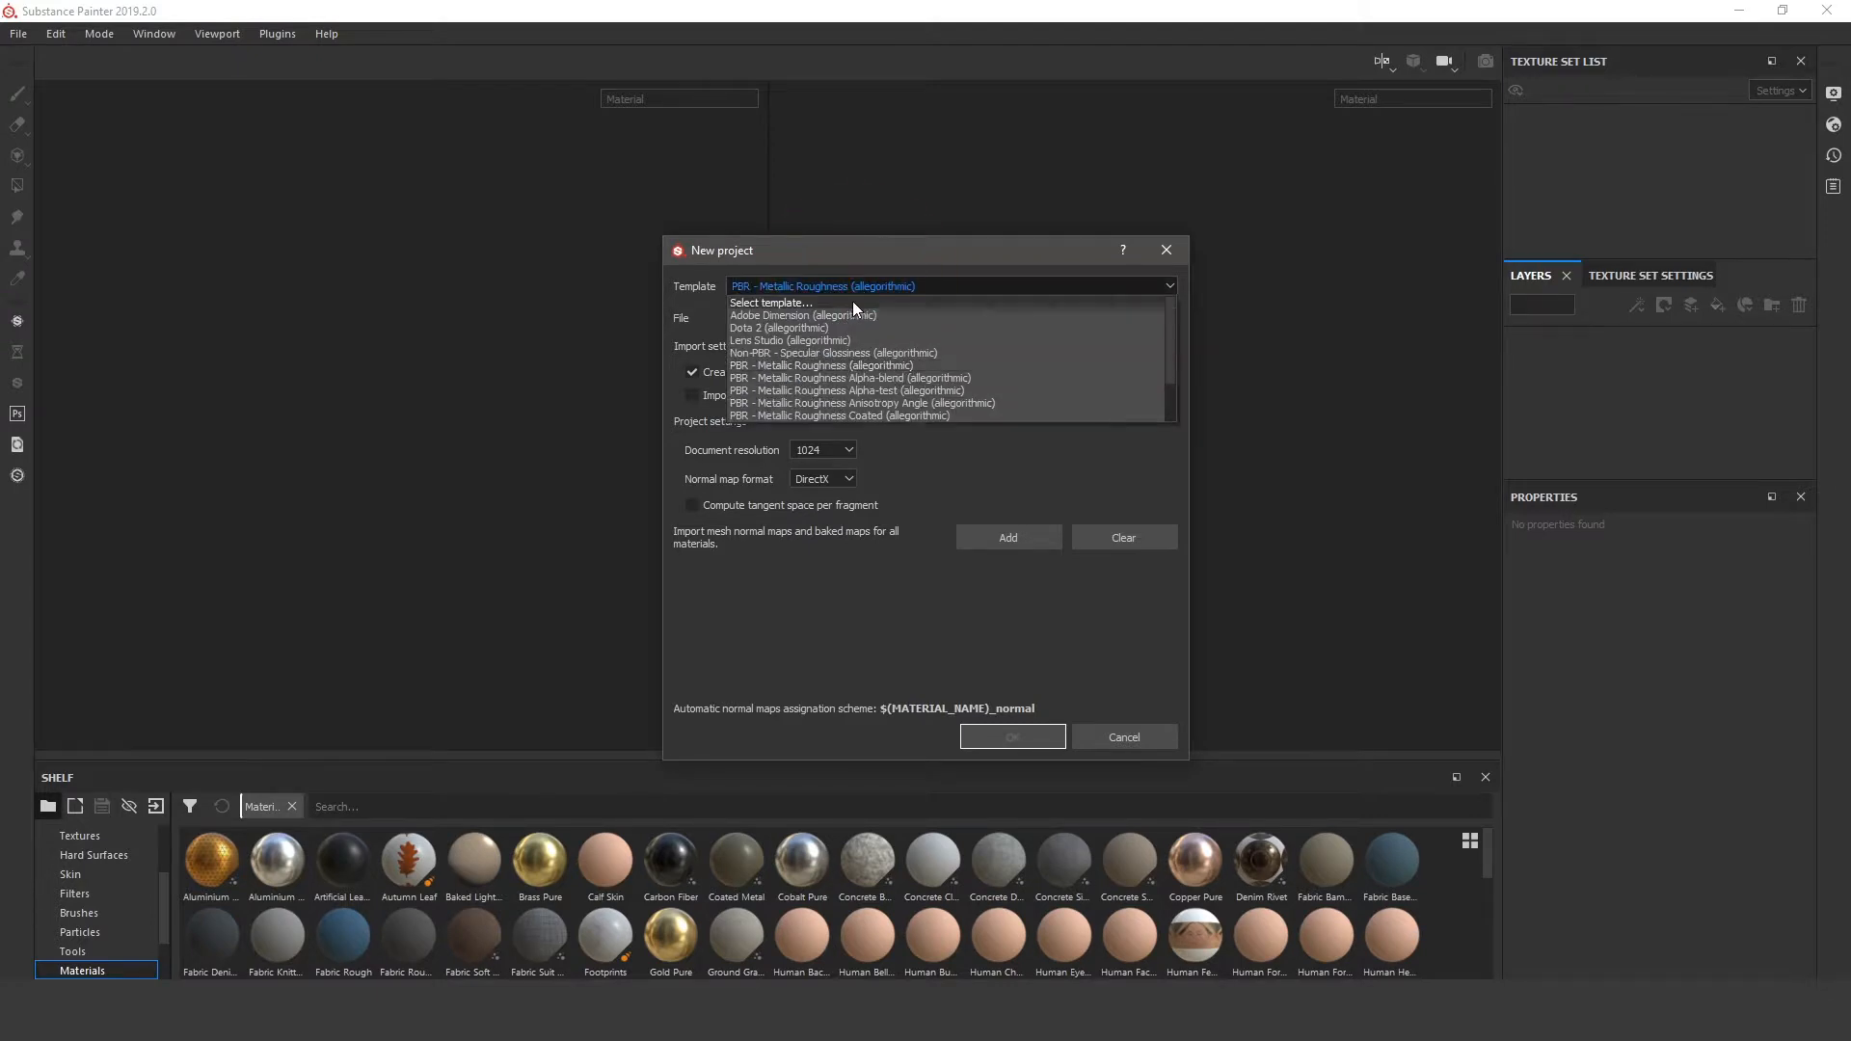
pyautogui.click(819, 366)
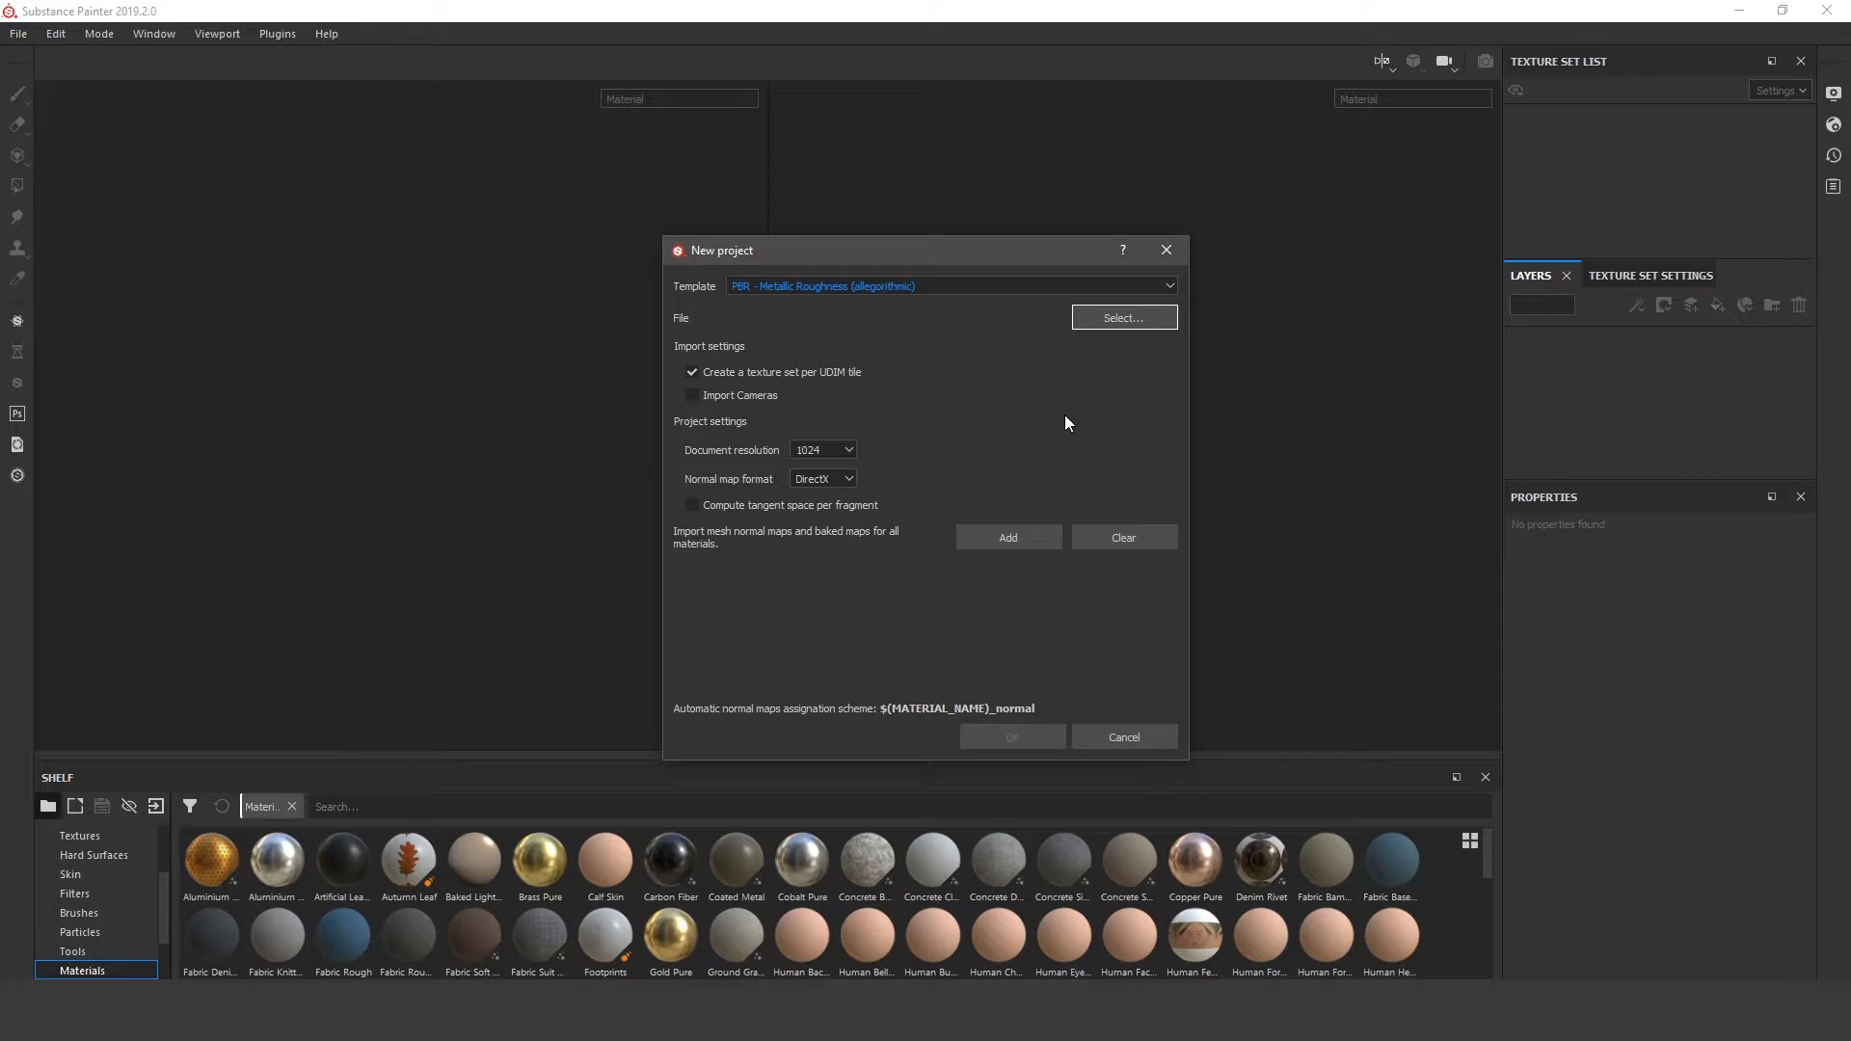
pyautogui.click(1093, 322)
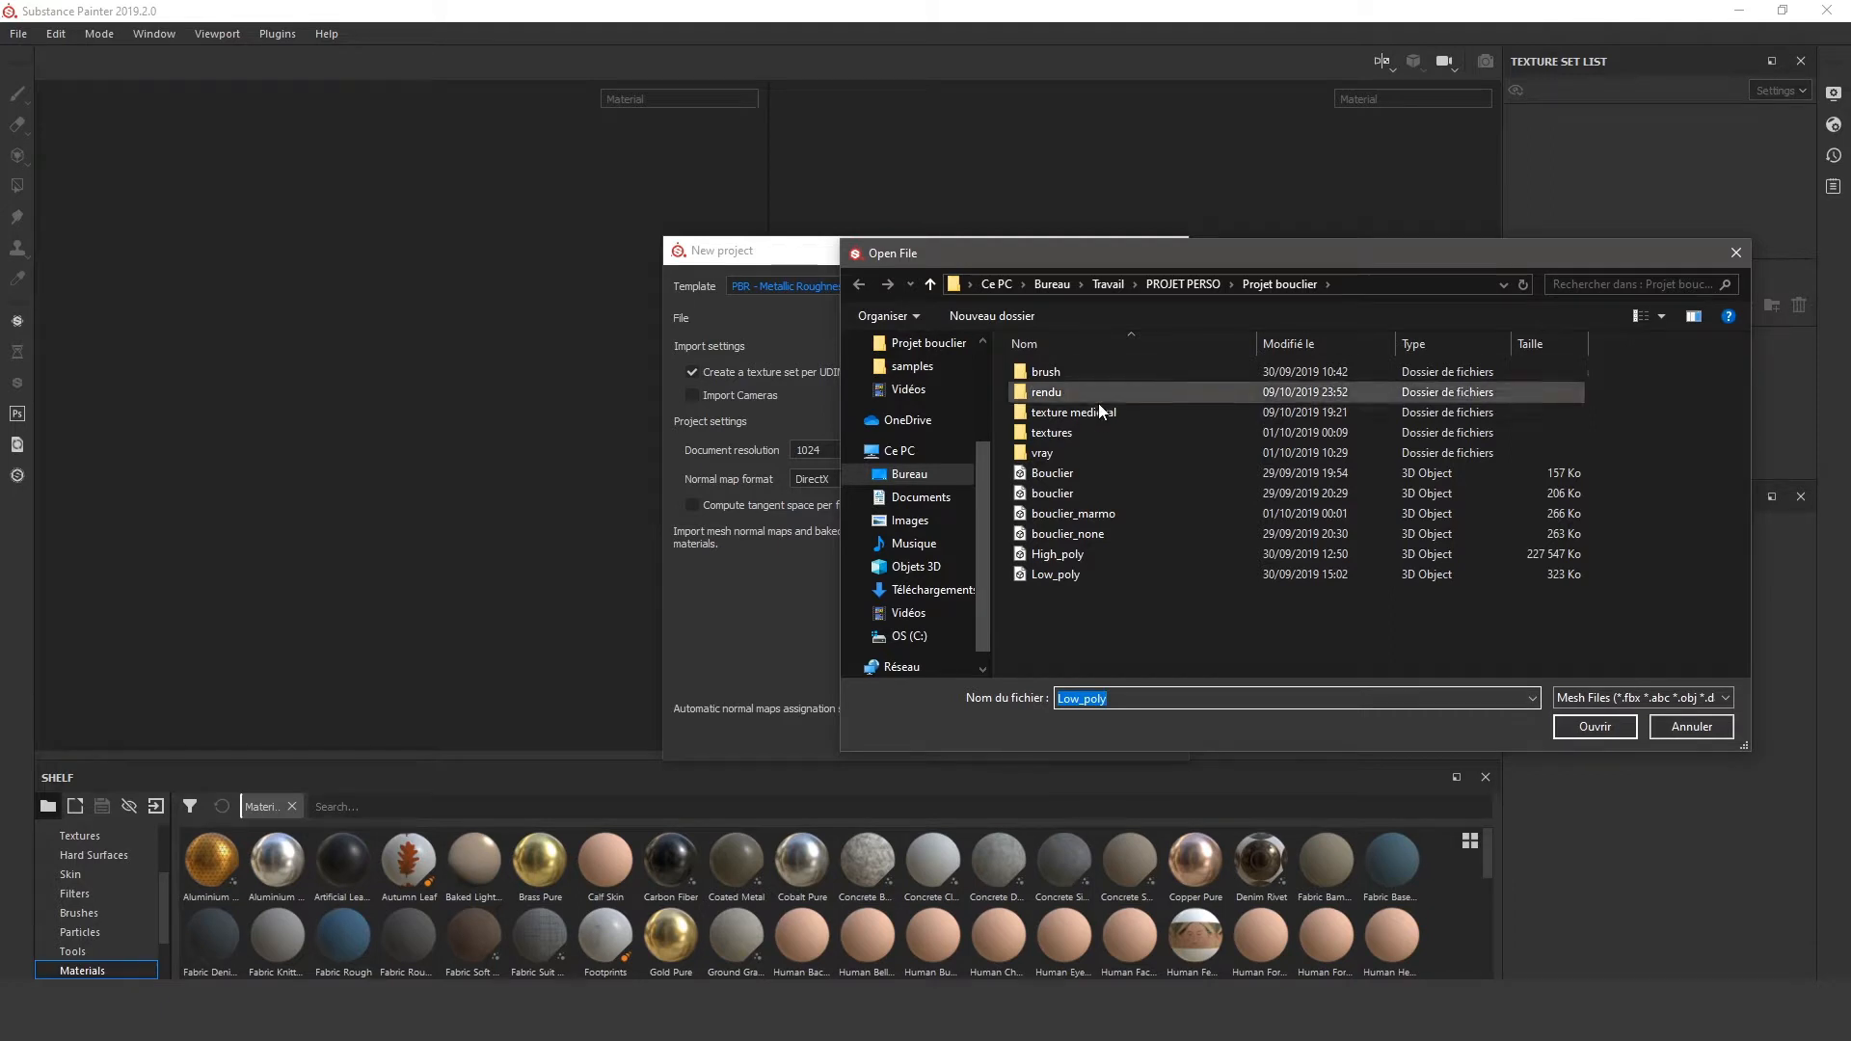
pyautogui.doubleClick(1065, 574)
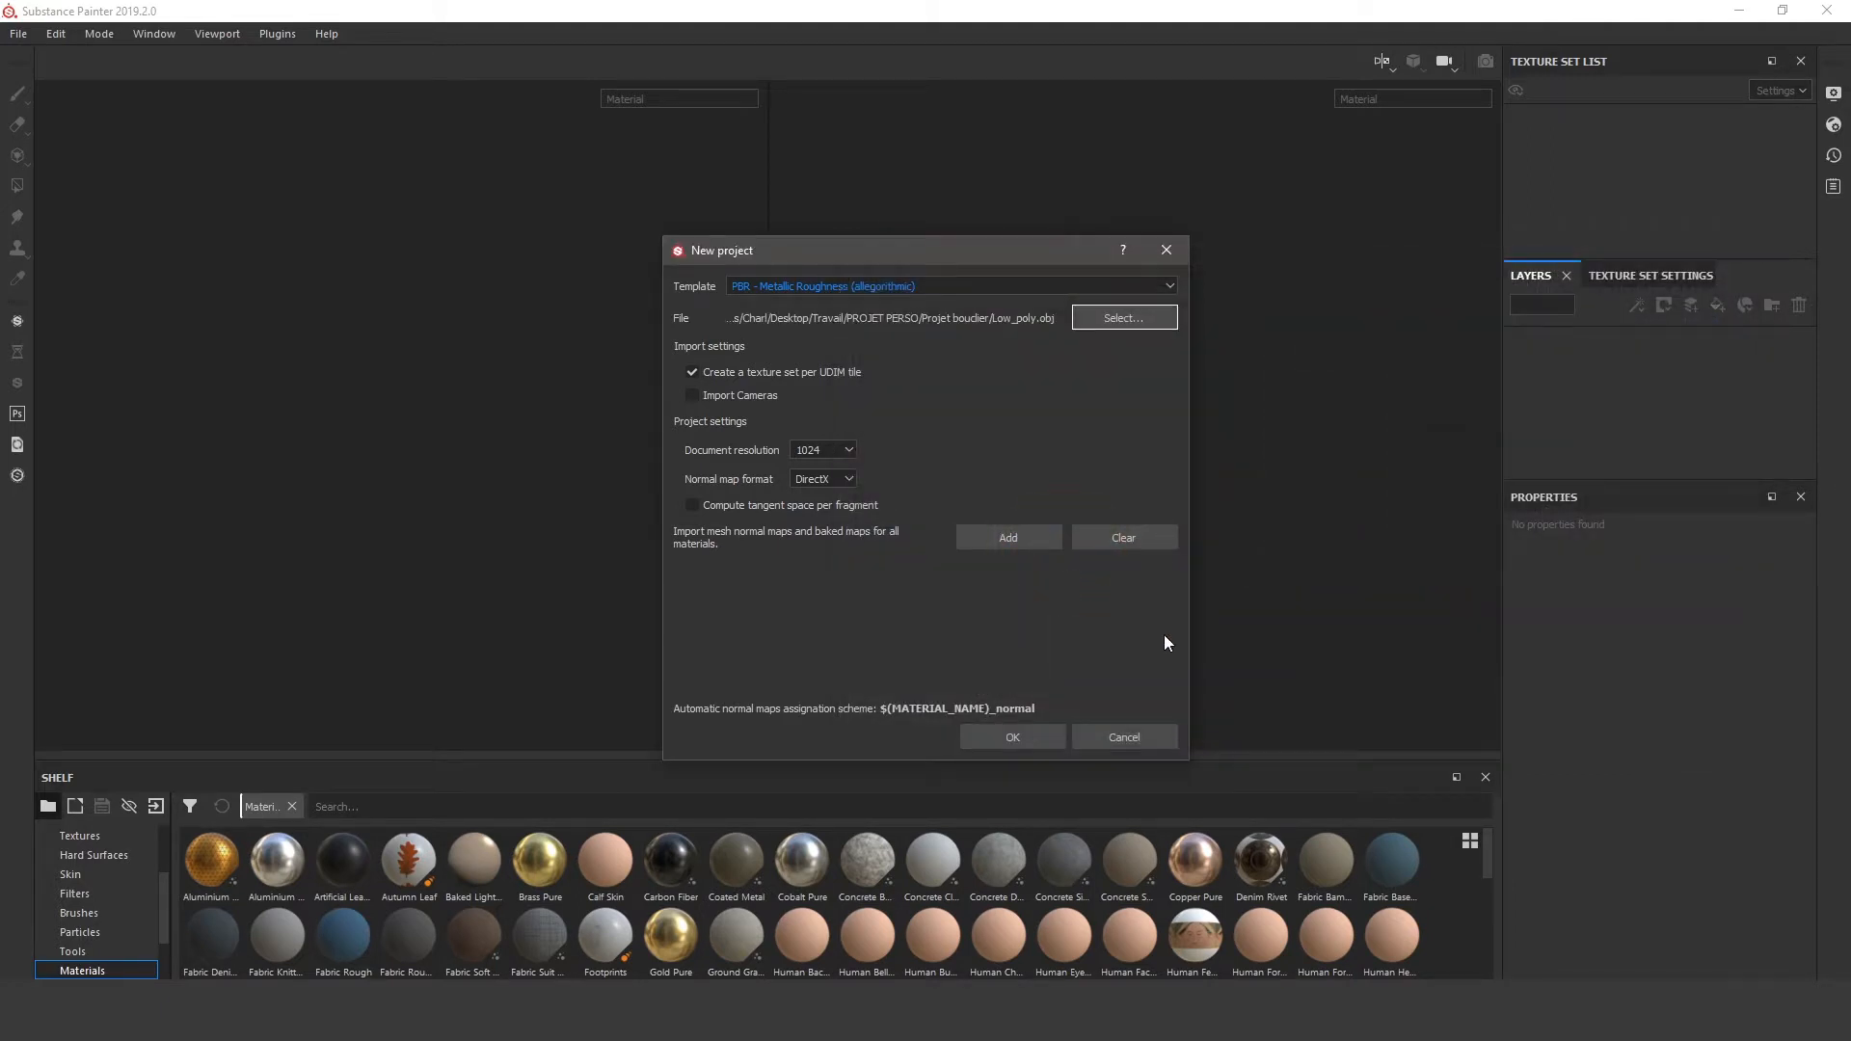
# Disable creating a texture set per UDIM tile, set the document resolution to 4096, and create the project
pyautogui.click(741, 372)
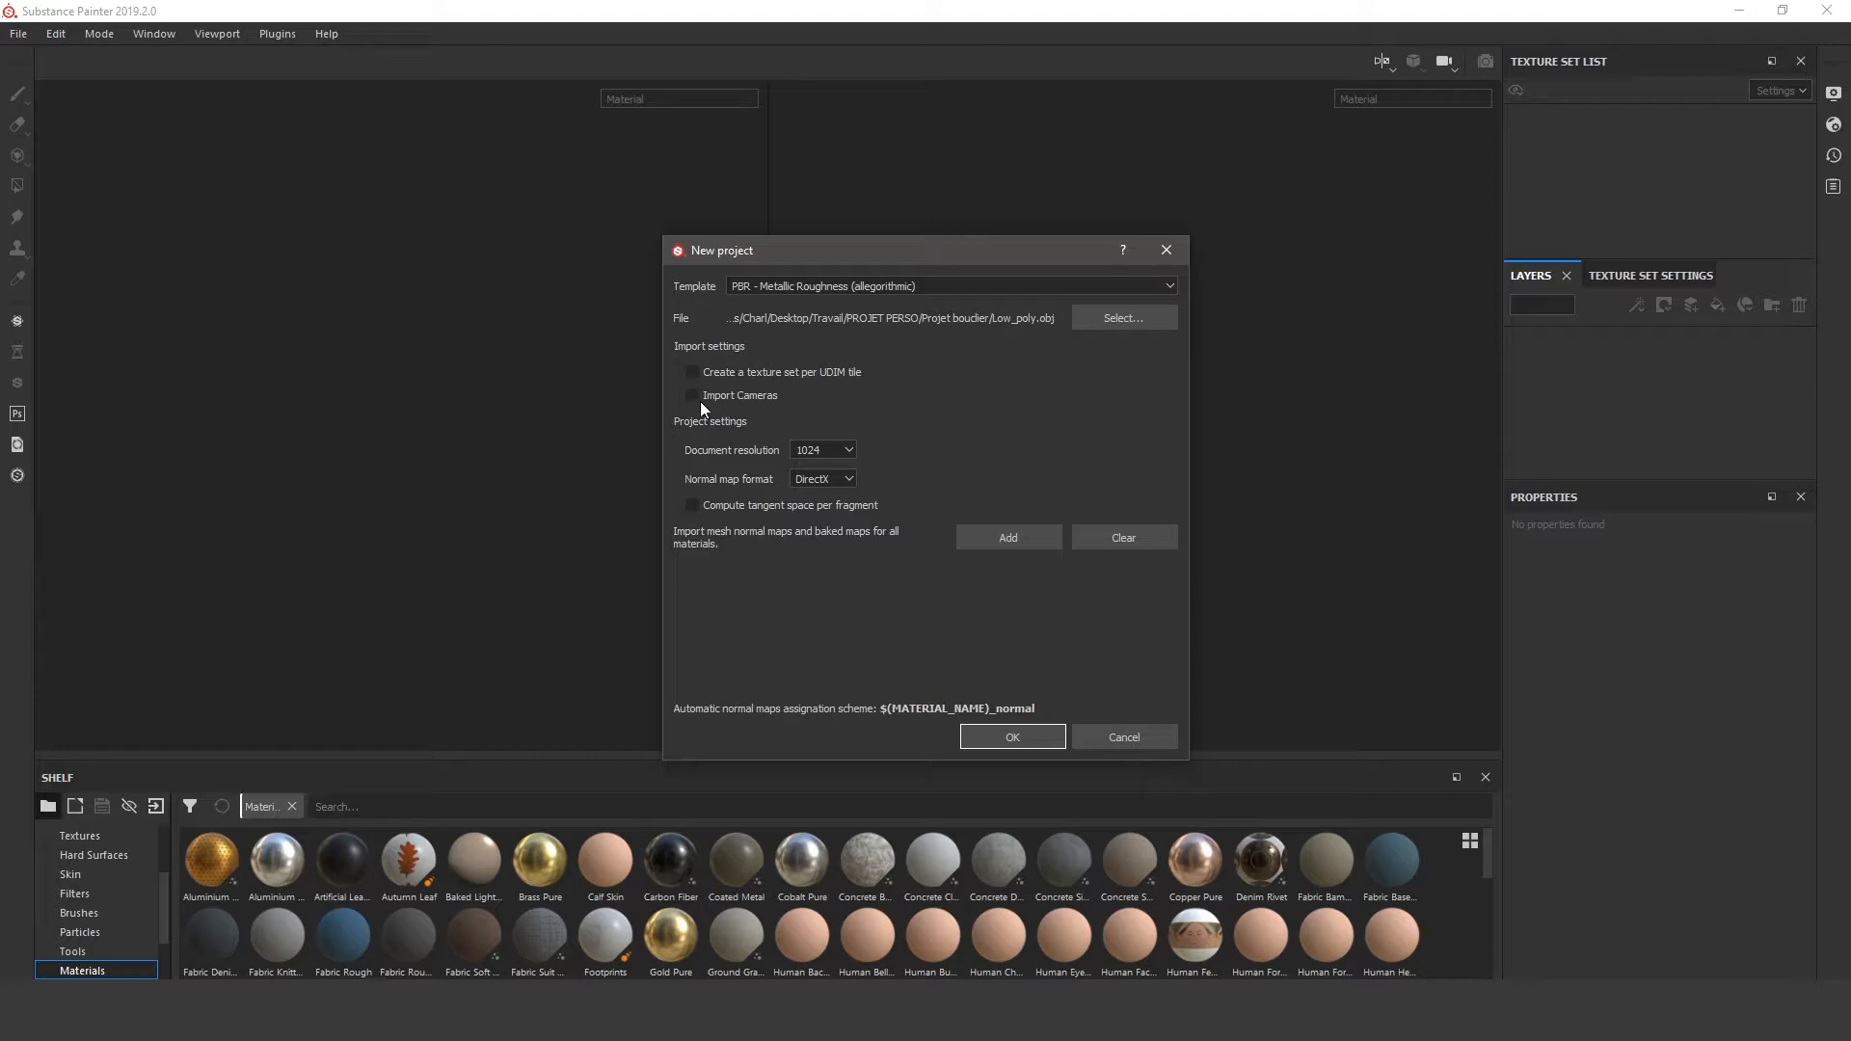
pyautogui.click(850, 449)
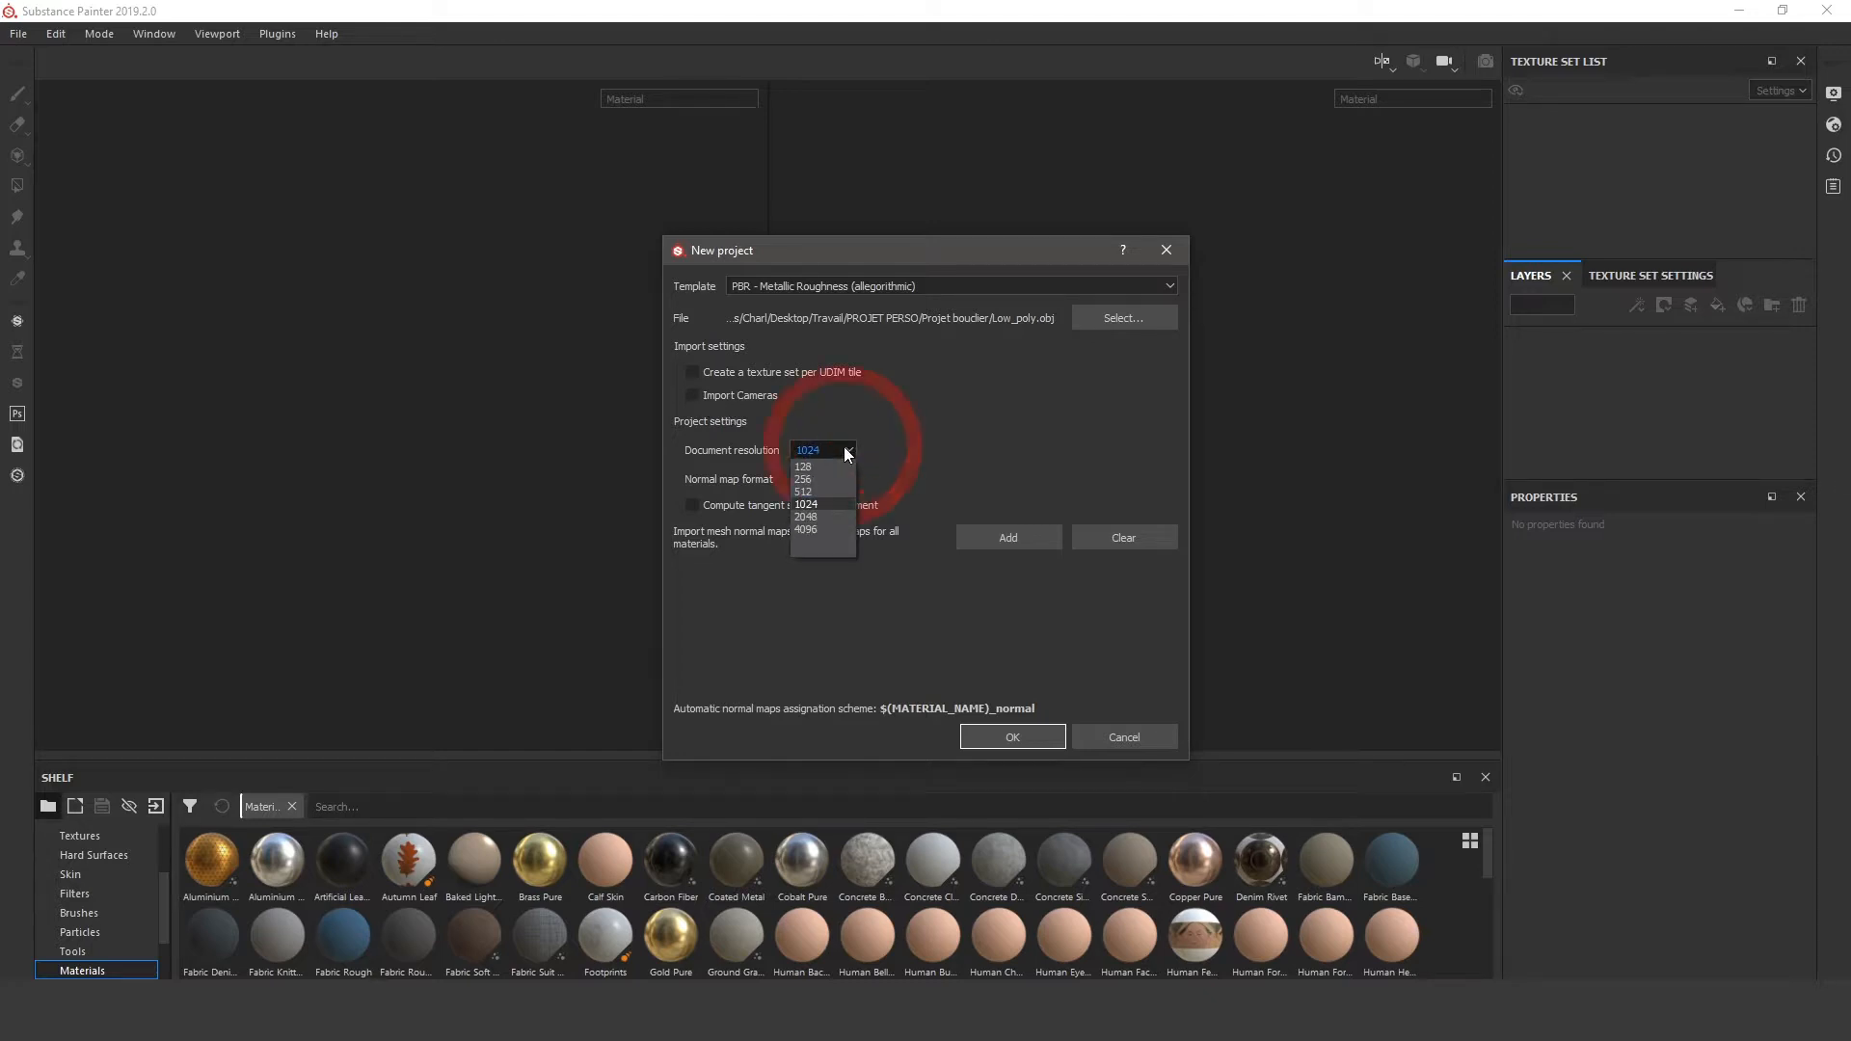
pyautogui.click(820, 518)
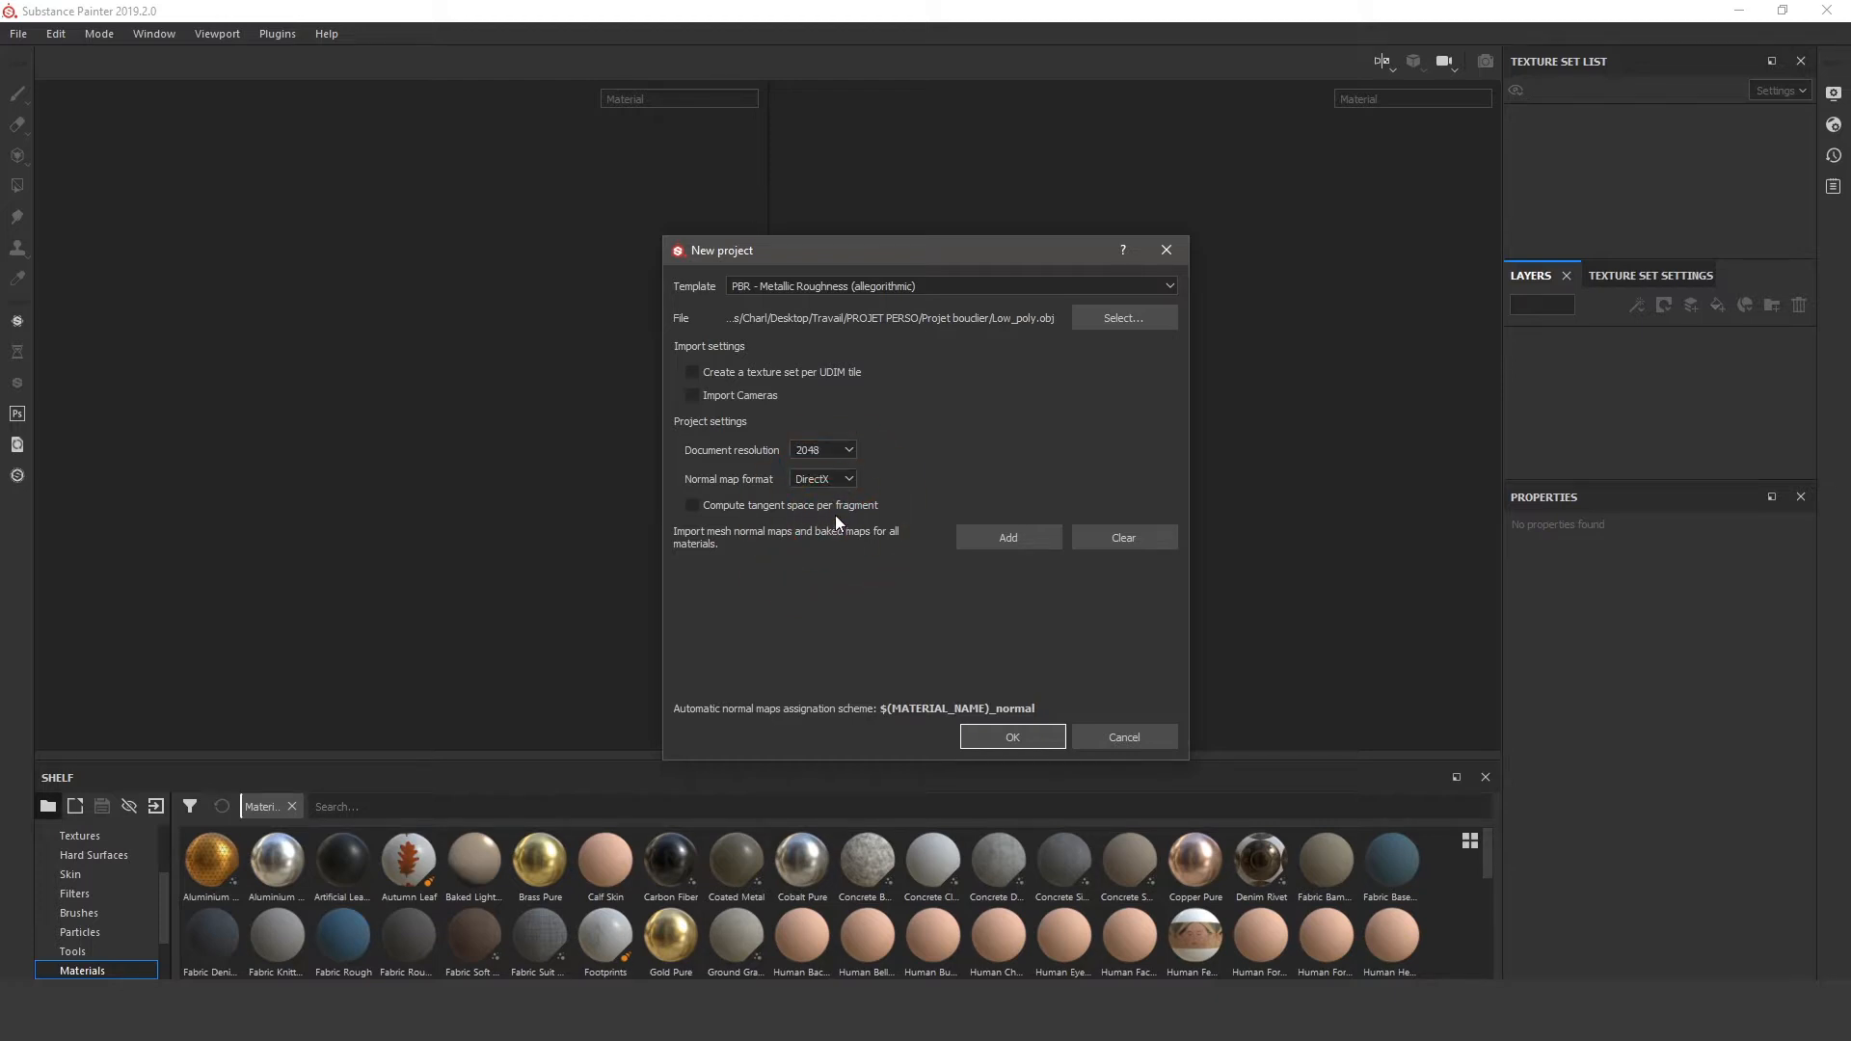
pyautogui.click(847, 450)
pyautogui.click(835, 530)
pyautogui.click(1004, 738)
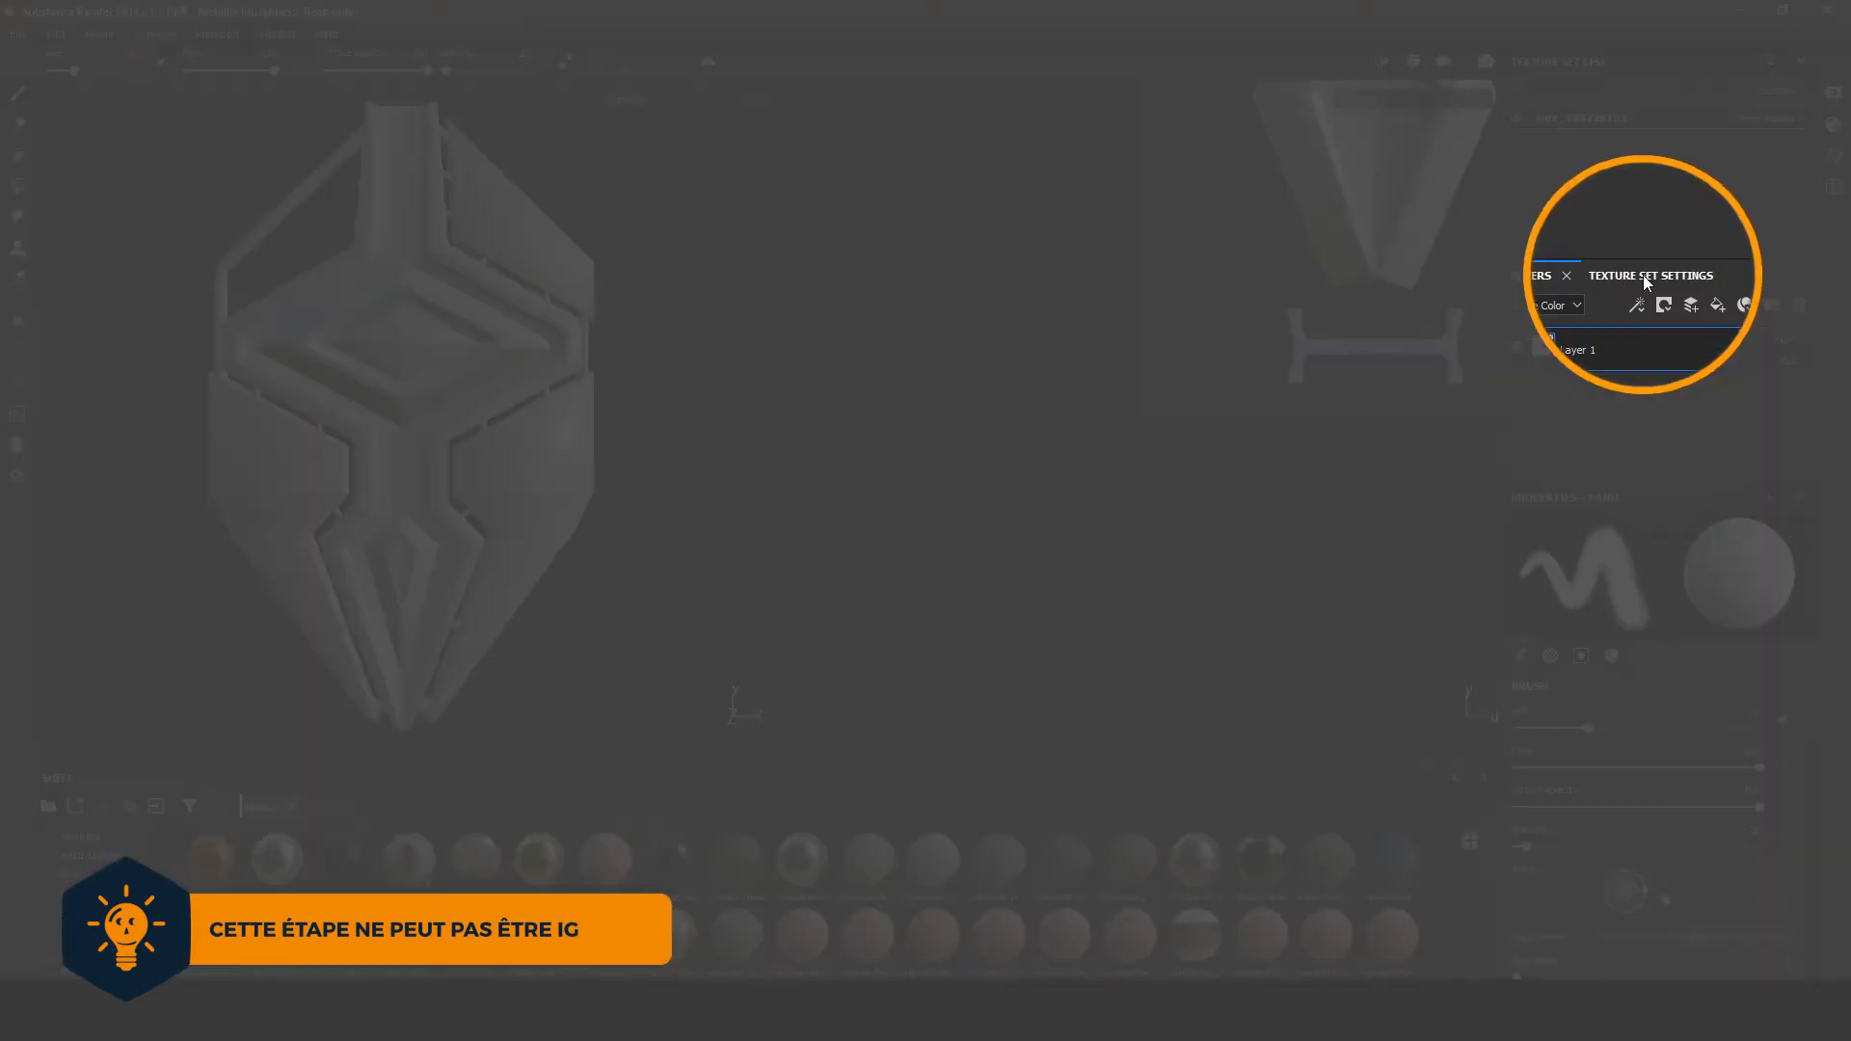
# Open the mesh map baking settings for the shield's texture set and set the output size to 1024
pyautogui.click(1643, 274)
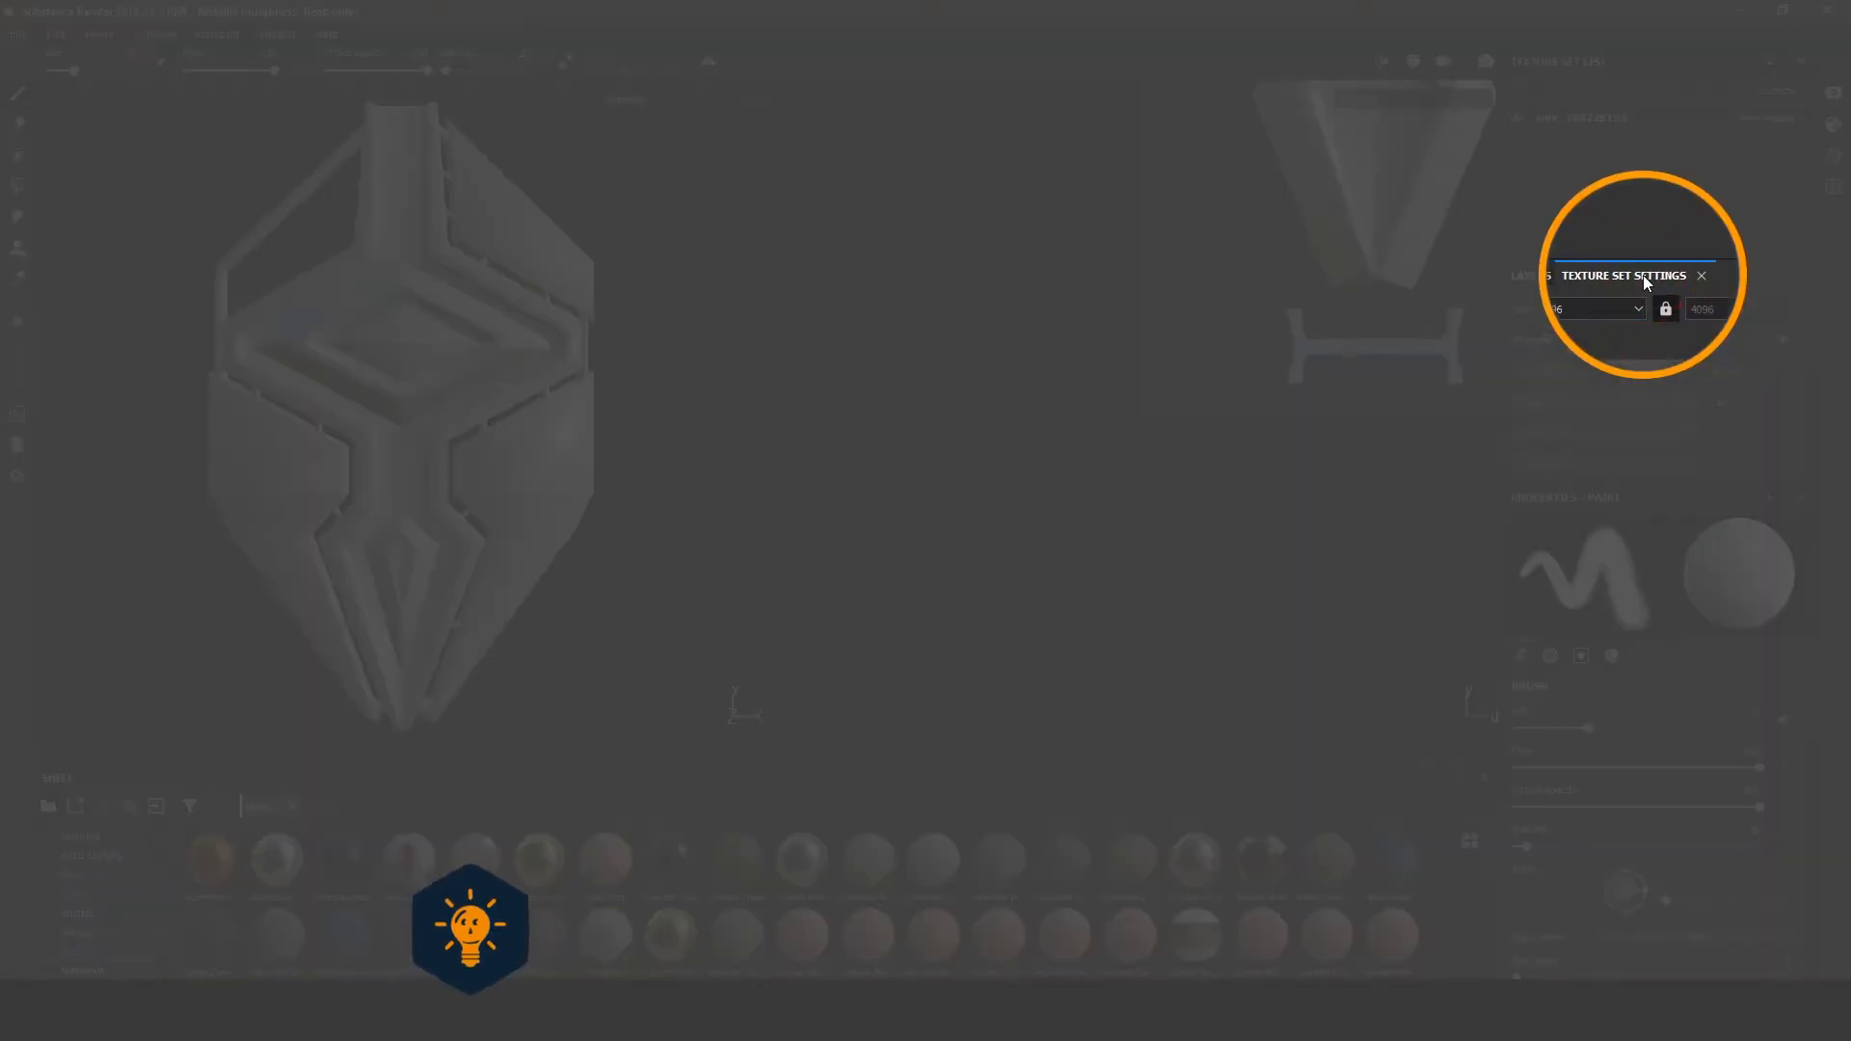
pyautogui.scroll(-5, 1664, 379)
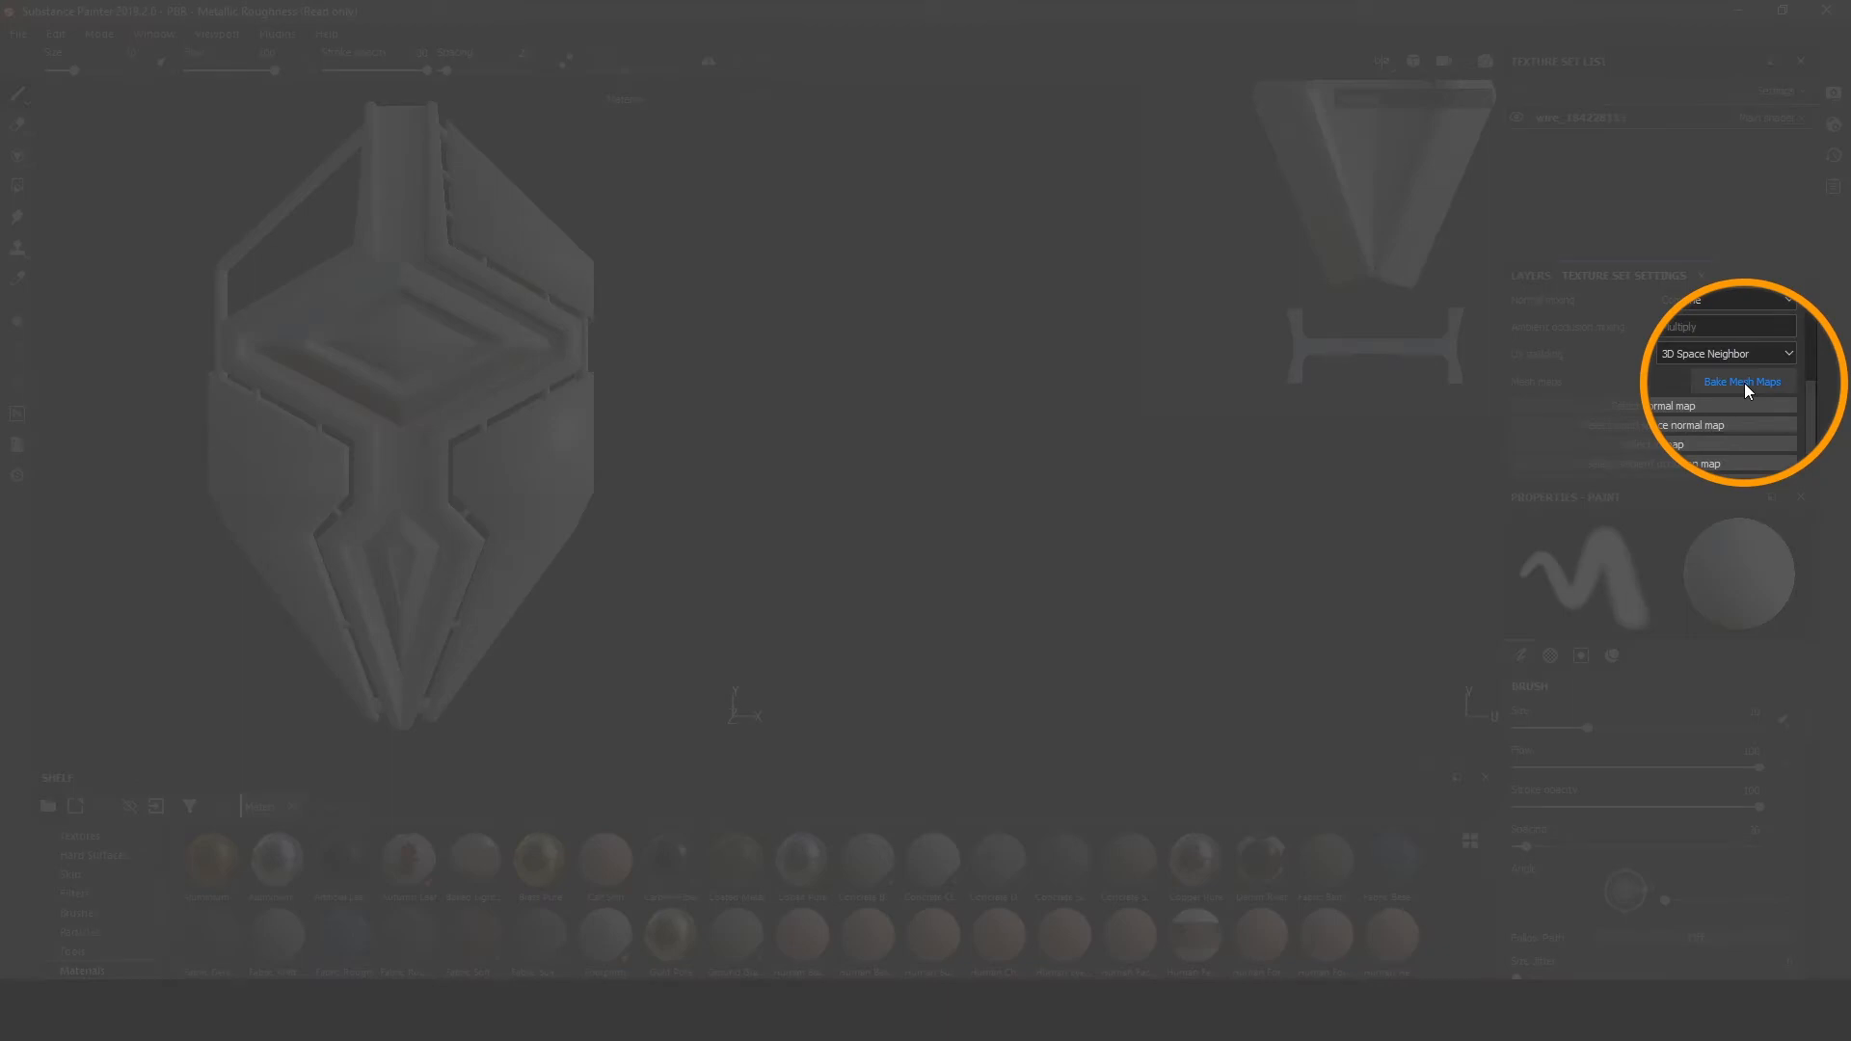
pyautogui.click(1744, 384)
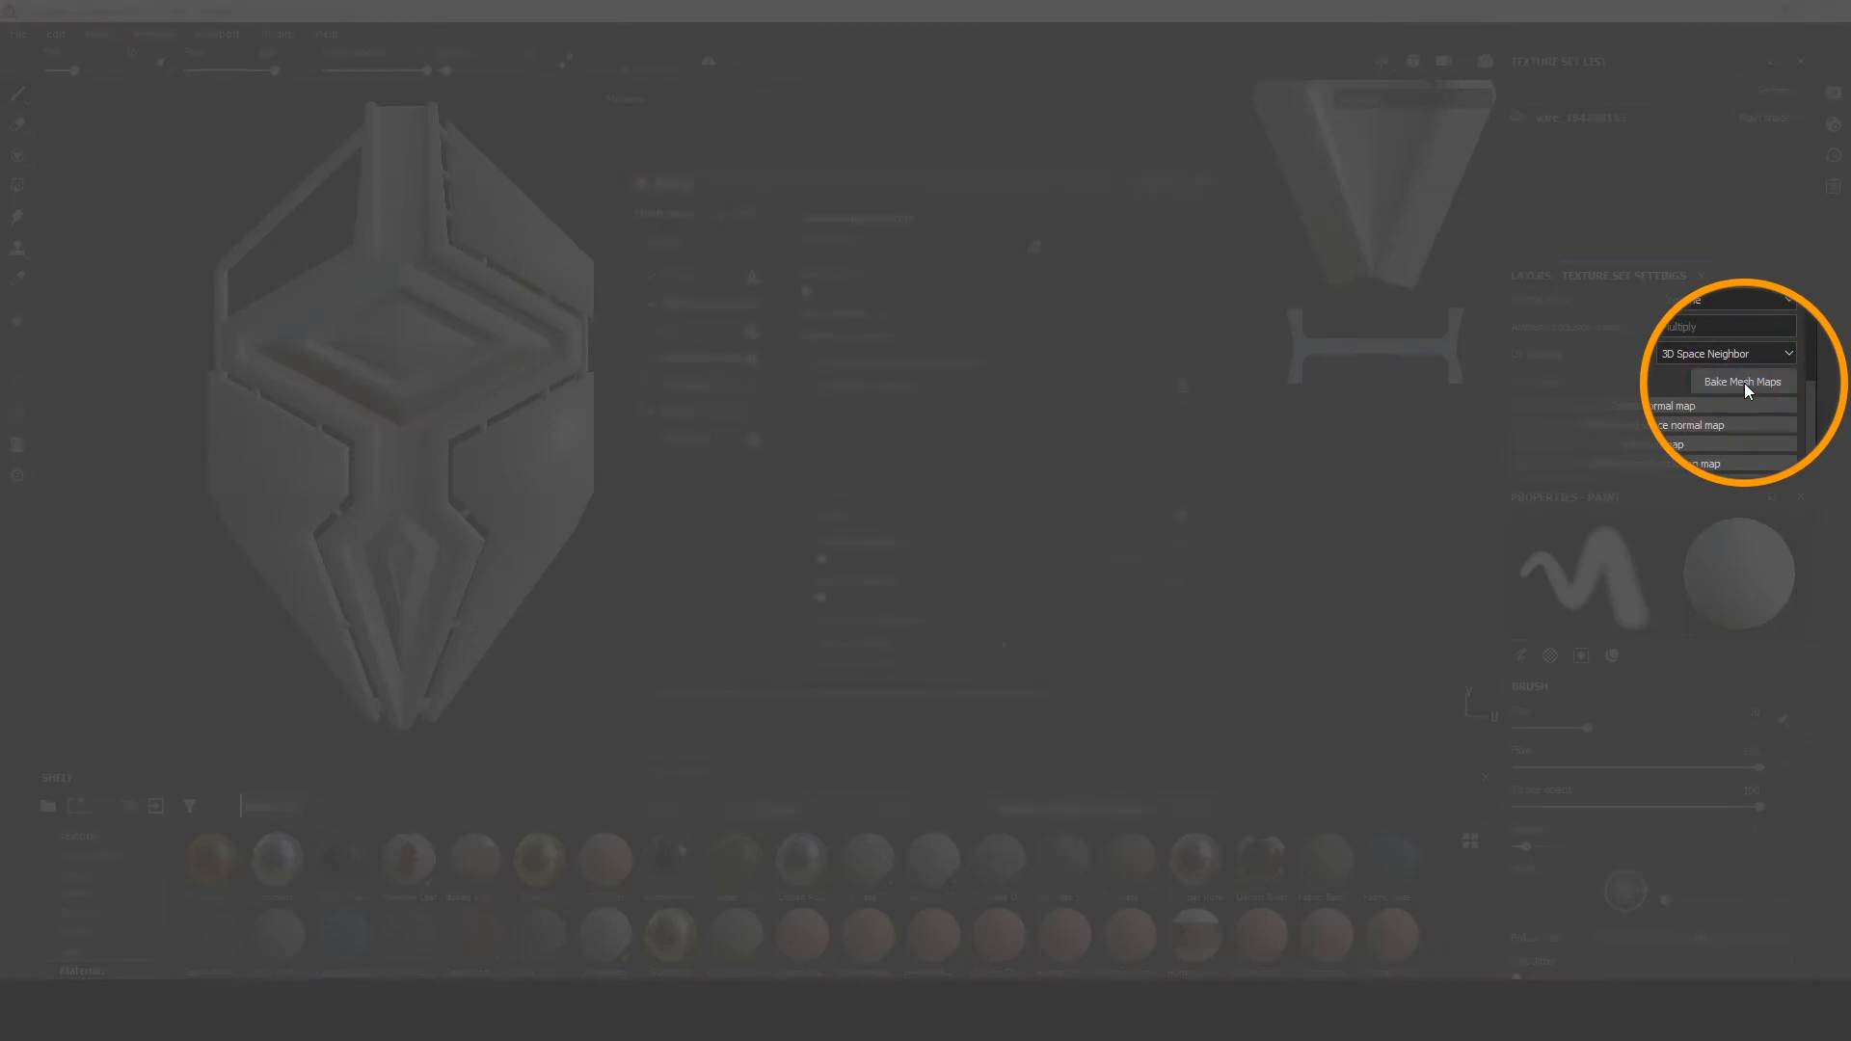
pyautogui.scroll(1, 1744, 384)
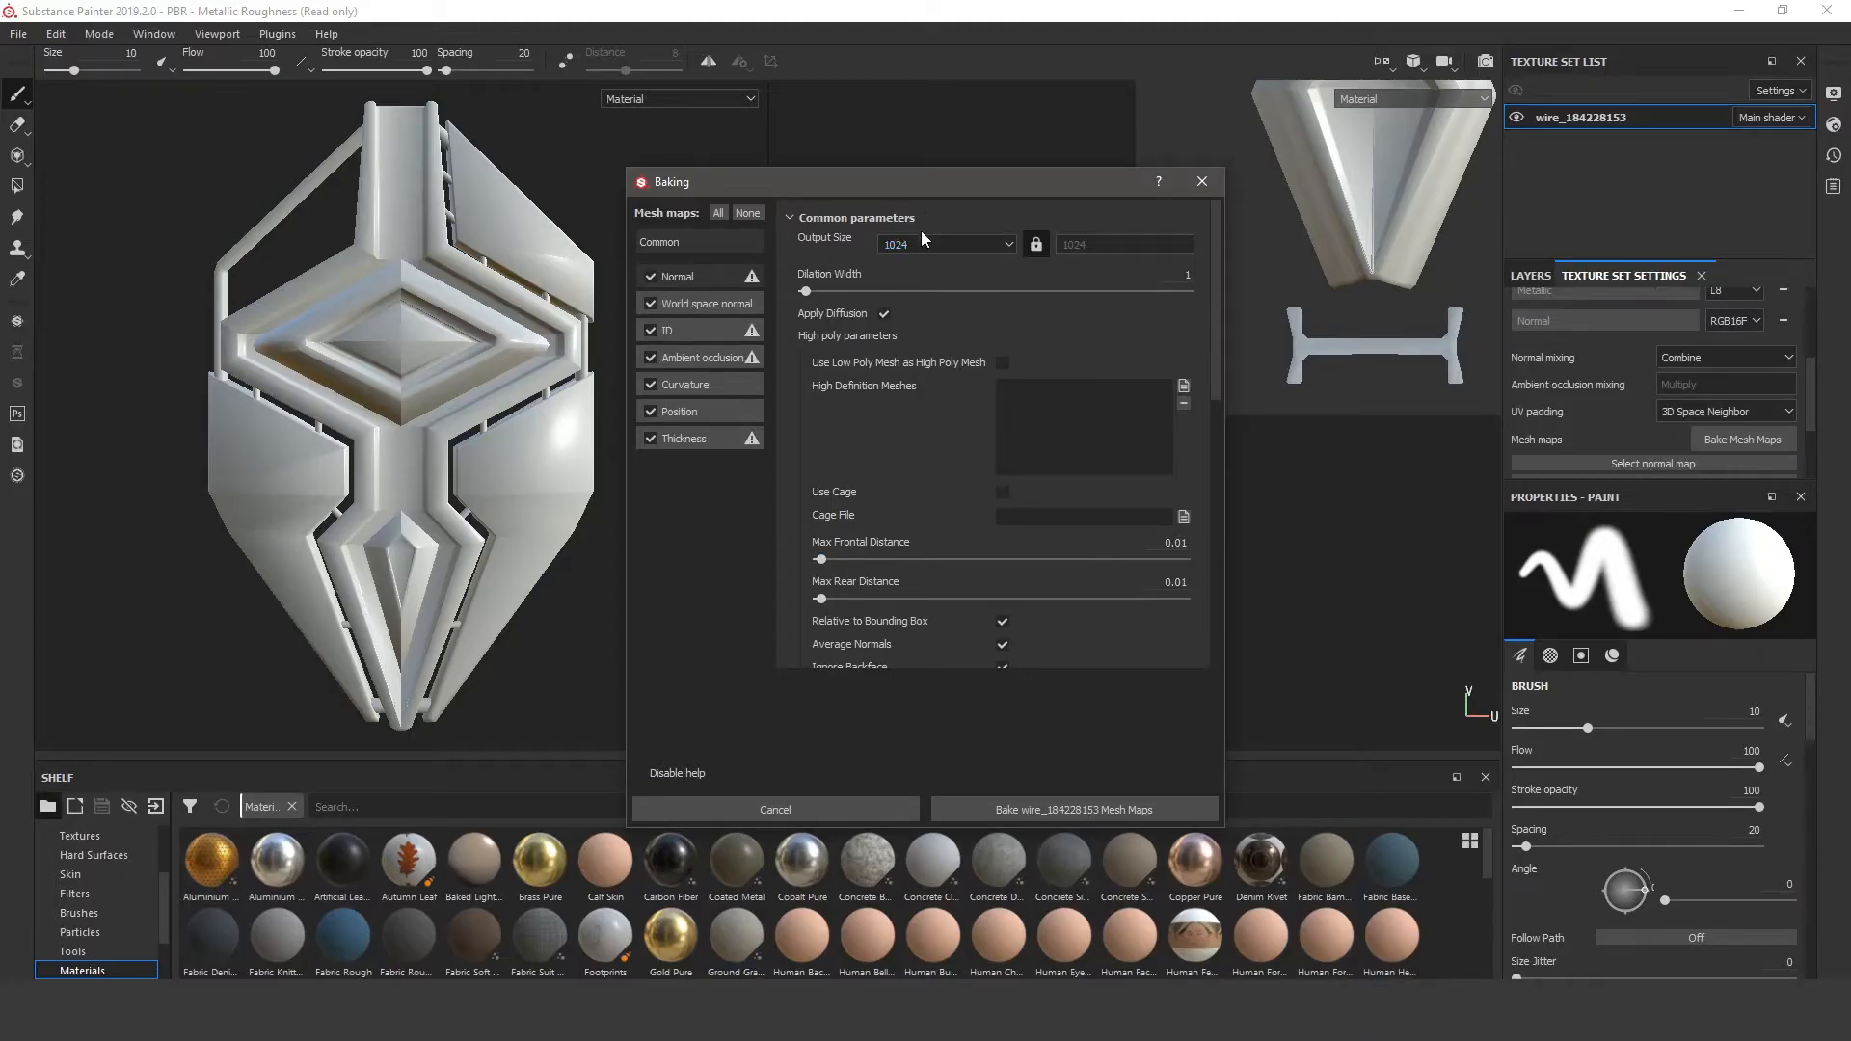
pyautogui.click(957, 244)
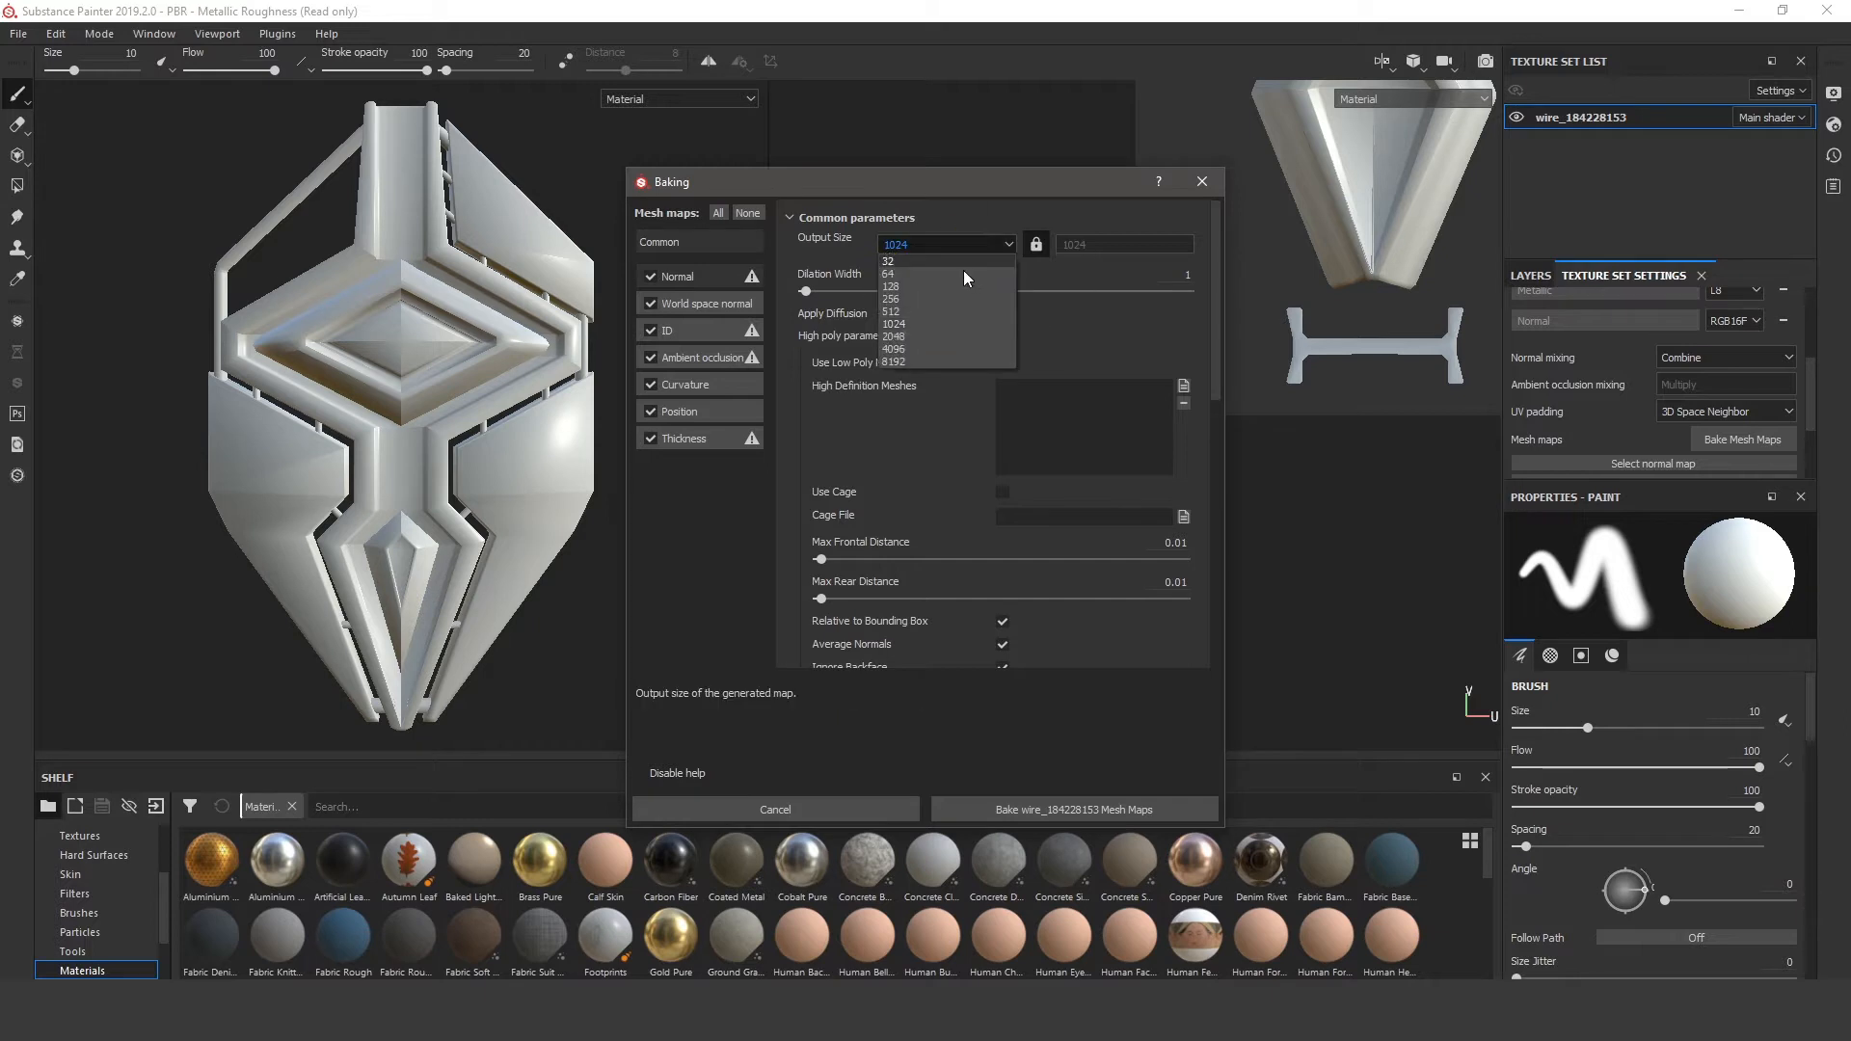
pyautogui.click(926, 323)
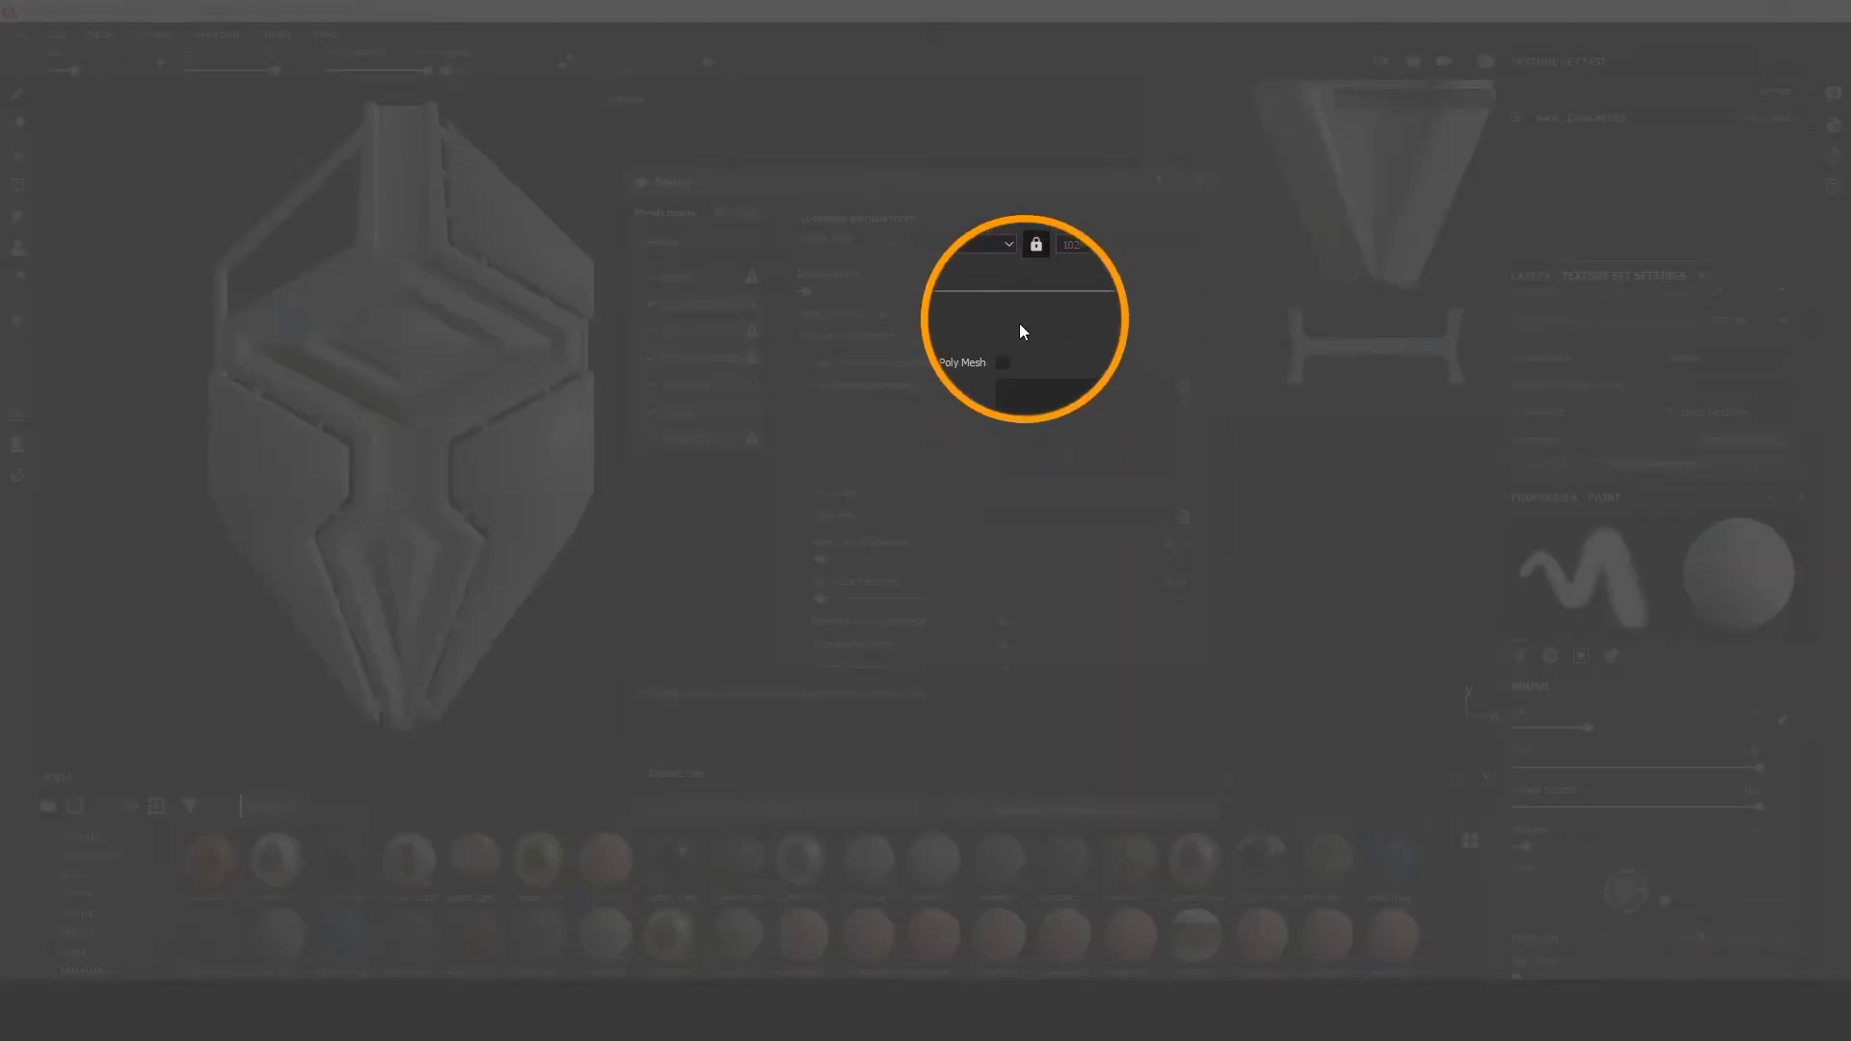
# Load the High_poly file as the high definition mesh for baking
pyautogui.click(1003, 363)
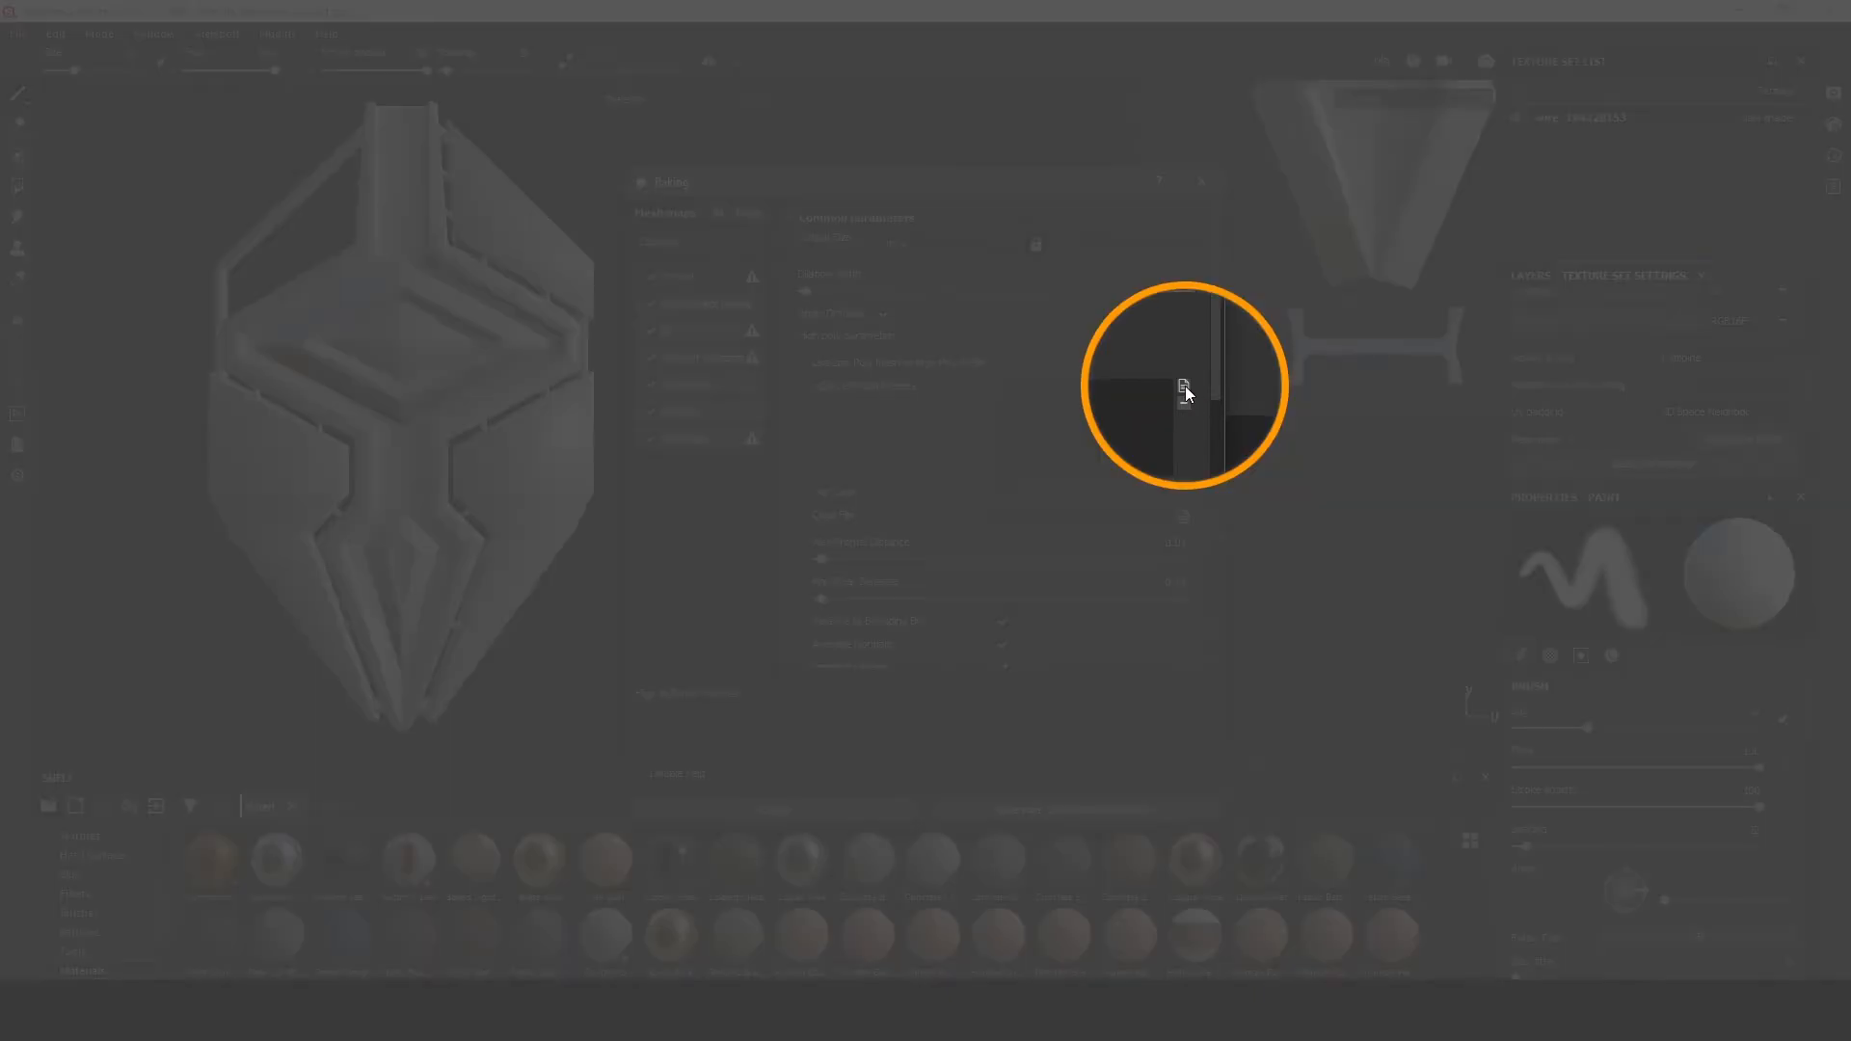
pyautogui.click(1184, 386)
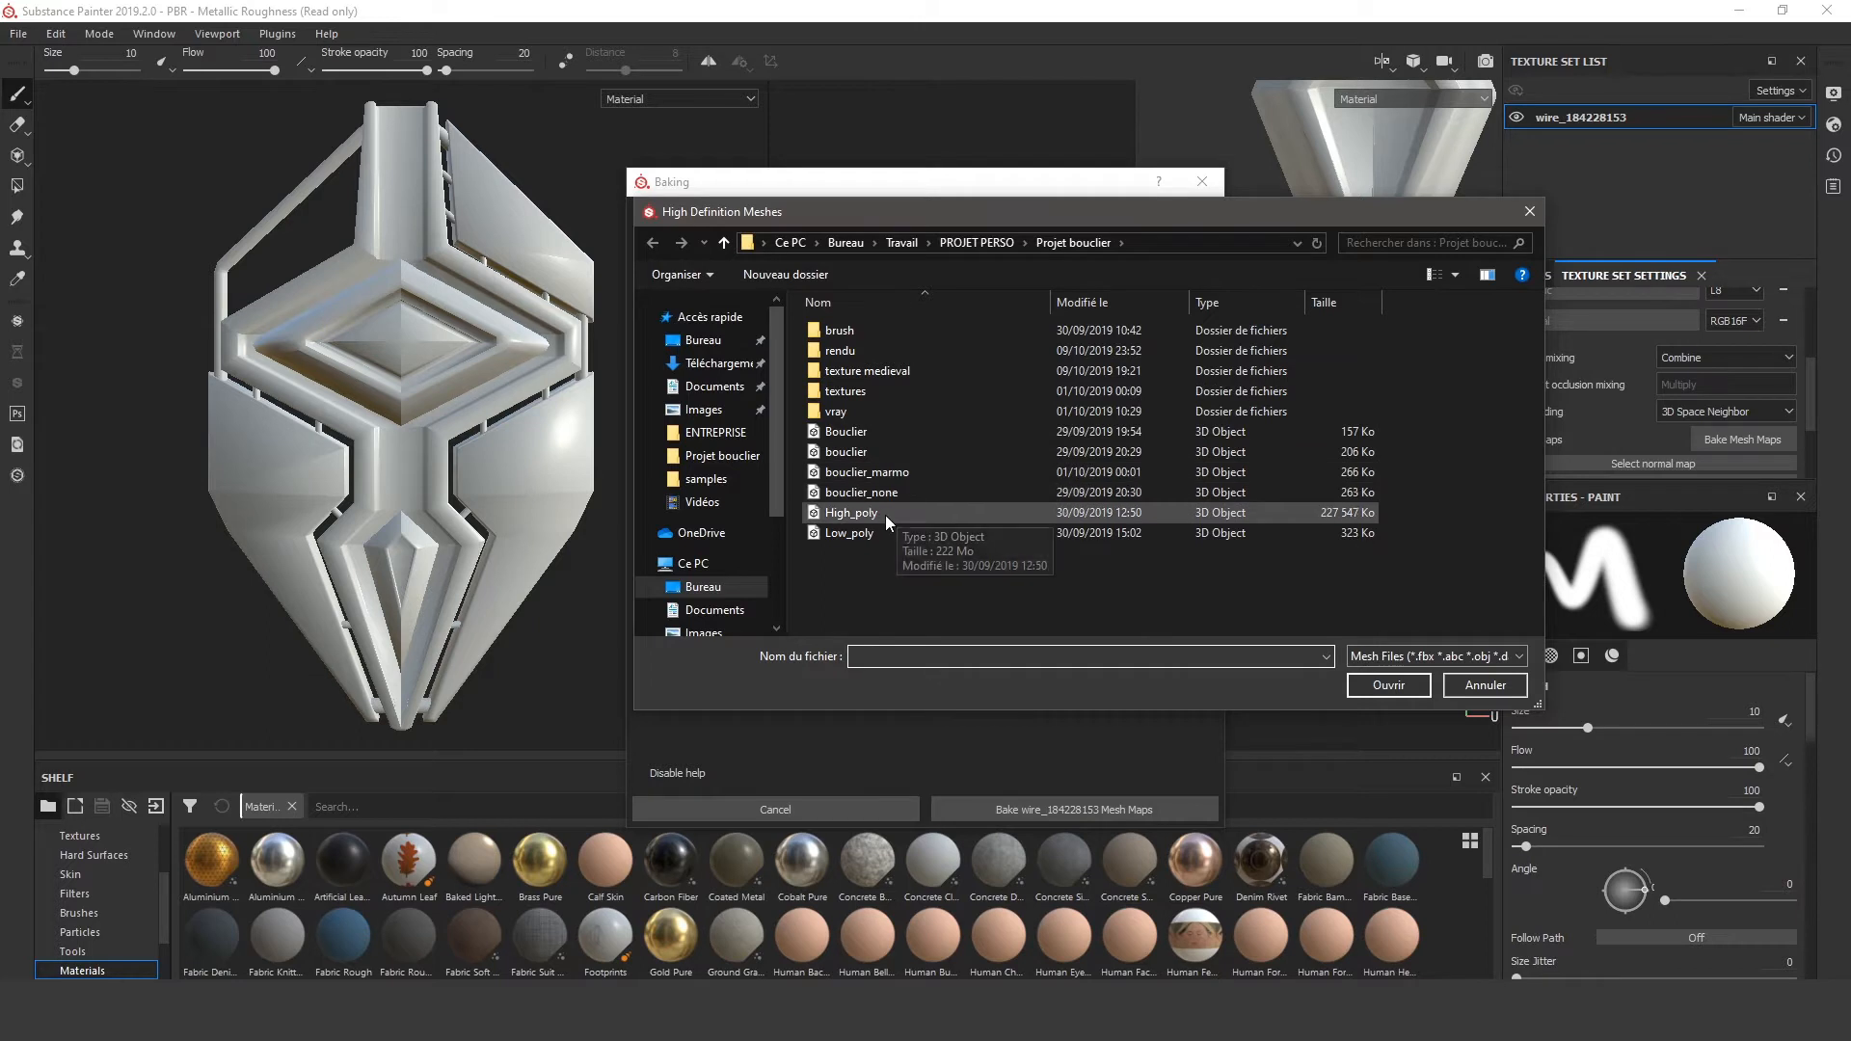
pyautogui.doubleClick(885, 515)
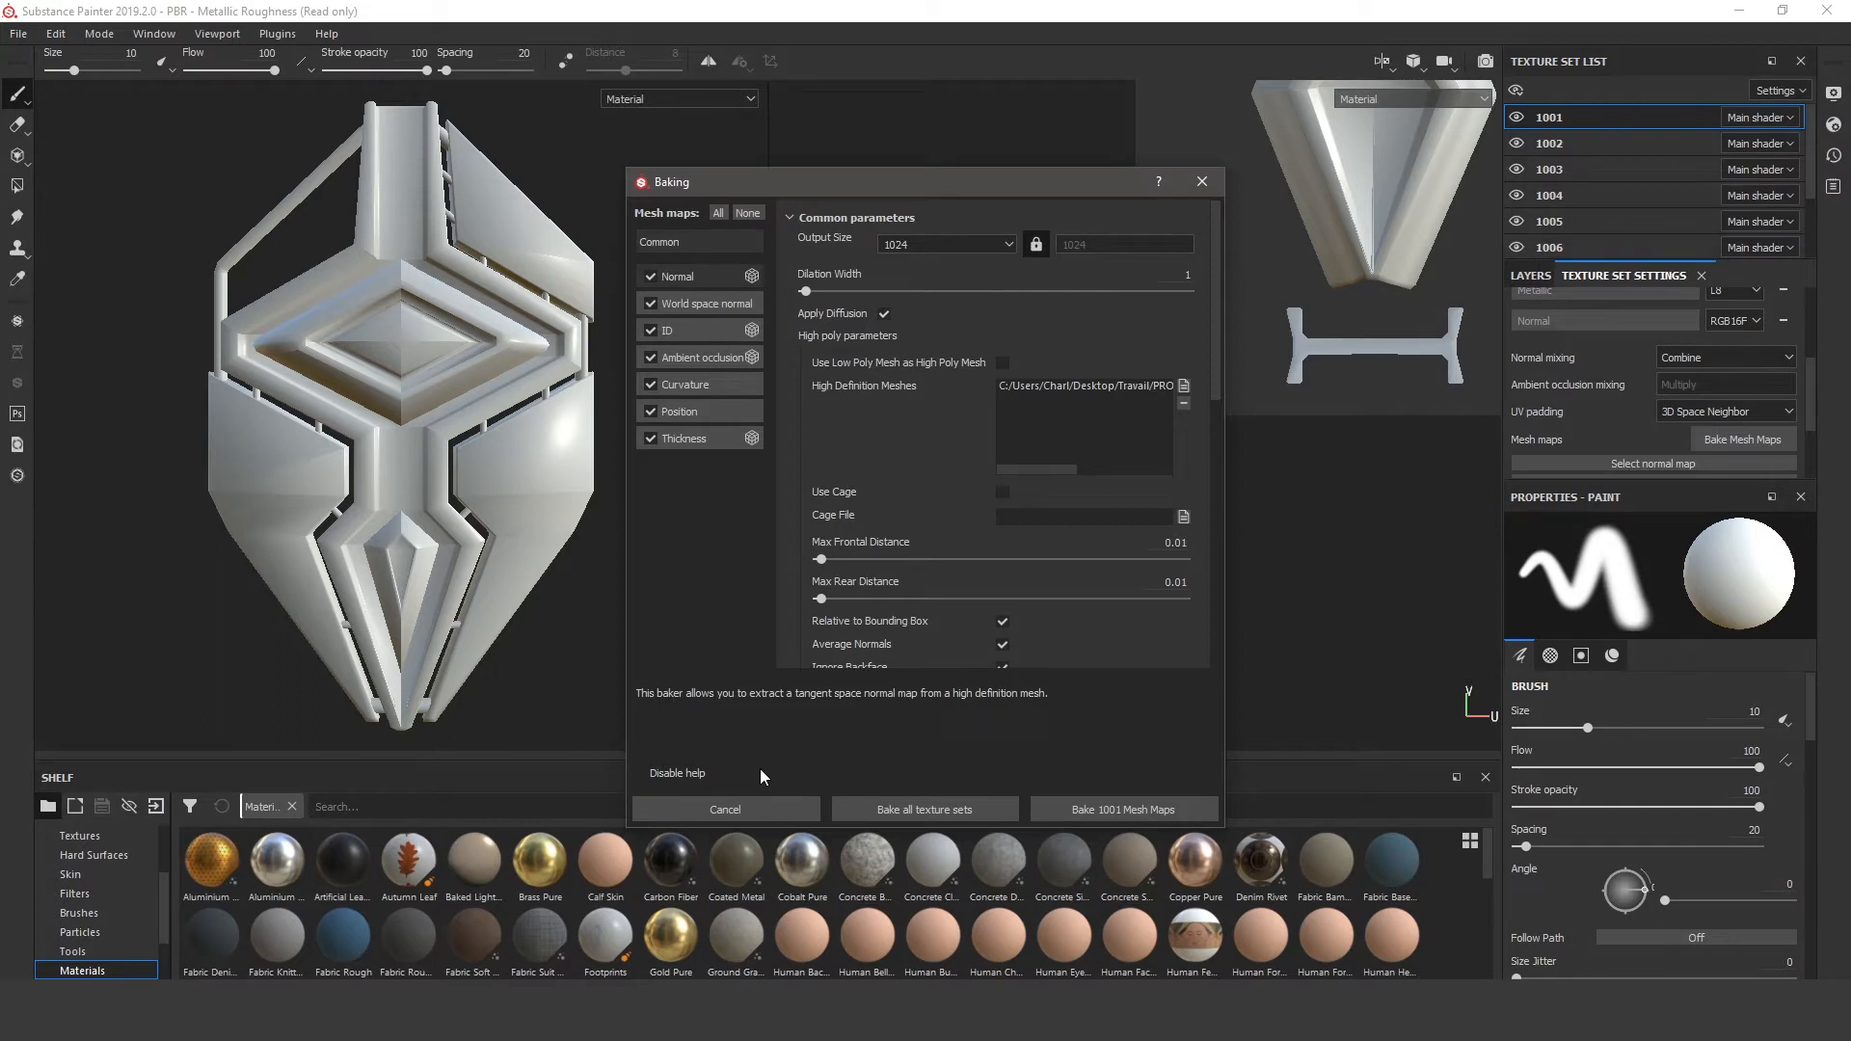
pyautogui.moveTo(750, 775)
pyautogui.mouseDown()
pyautogui.moveTo(600, 790)
pyautogui.moveTo(738, 835)
pyautogui.moveTo(1246, 829)
pyautogui.mouseUp()
pyautogui.press('Escape')
pyautogui.hotkey('ctrl', 'F2')
pyautogui.hotkey('ctrl', 'F2')
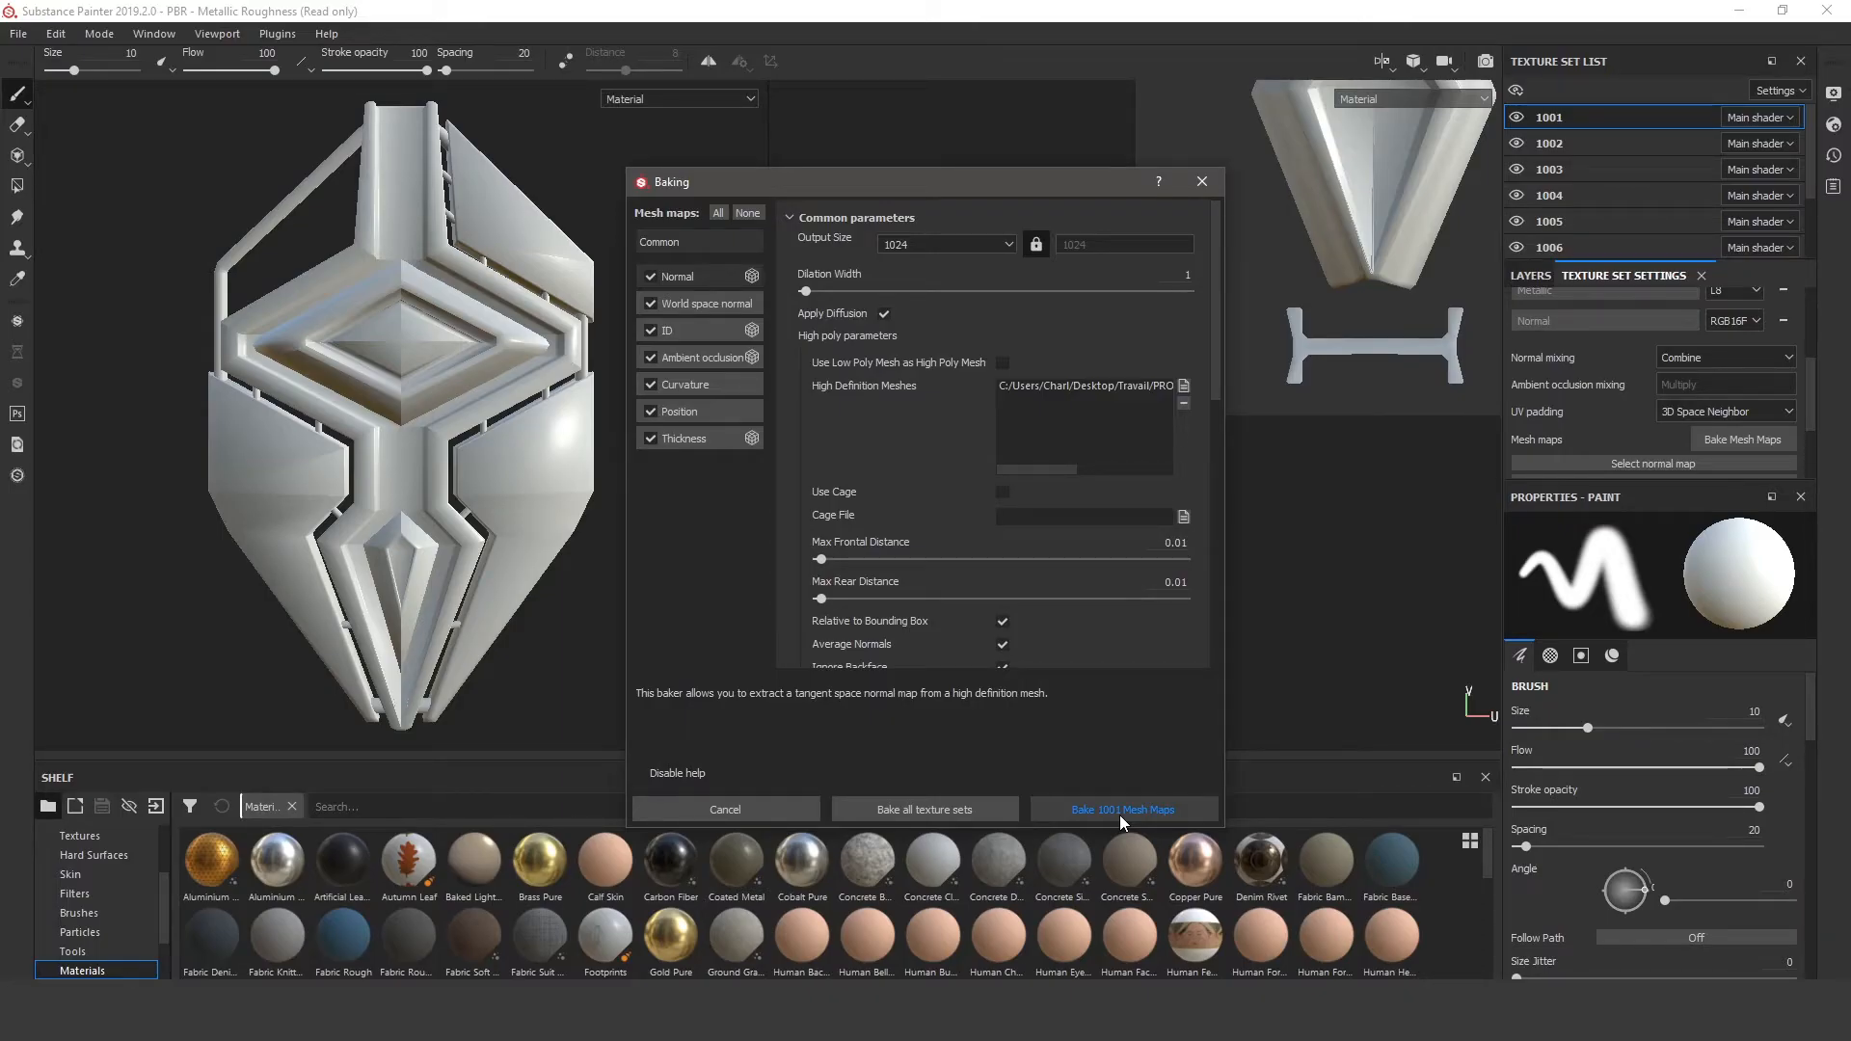
pyautogui.hotkey('ctrl', 'F2')
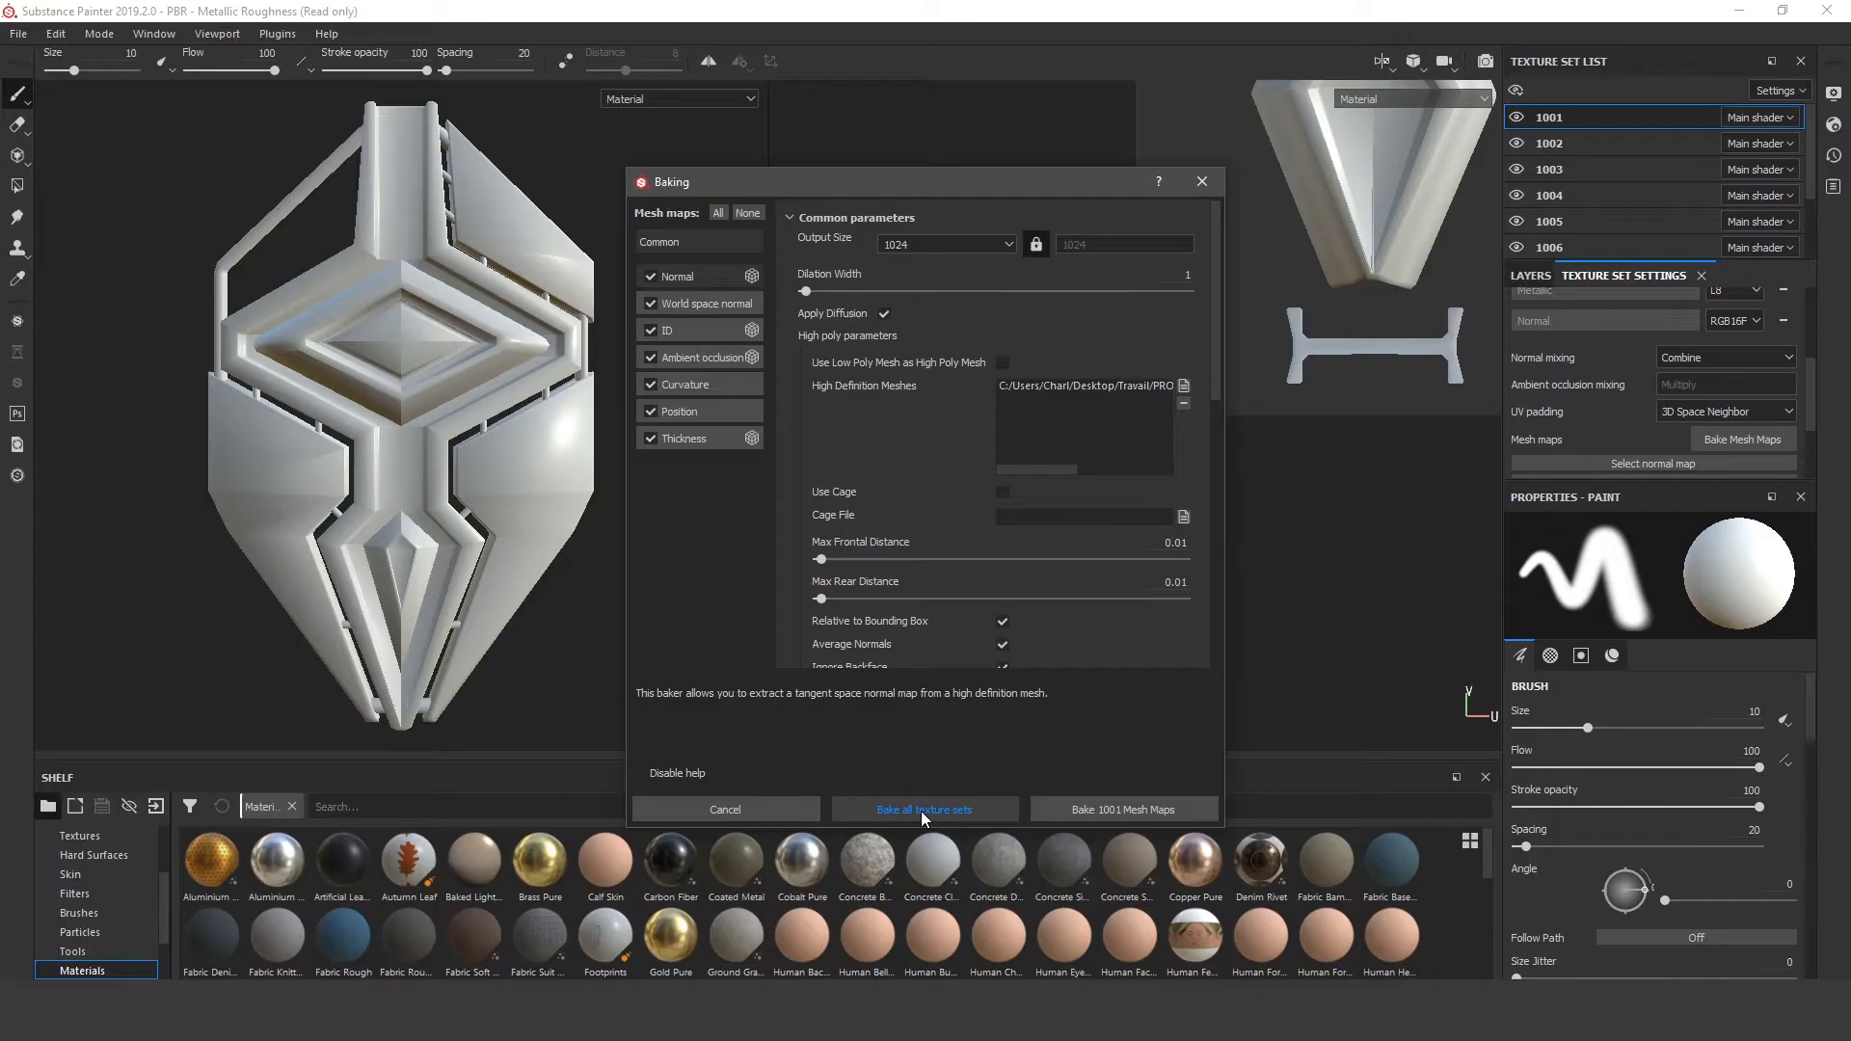
# Bake the mesh maps for all texture sets, check the list of baked maps, and dismiss the baking report
pyautogui.click(922, 812)
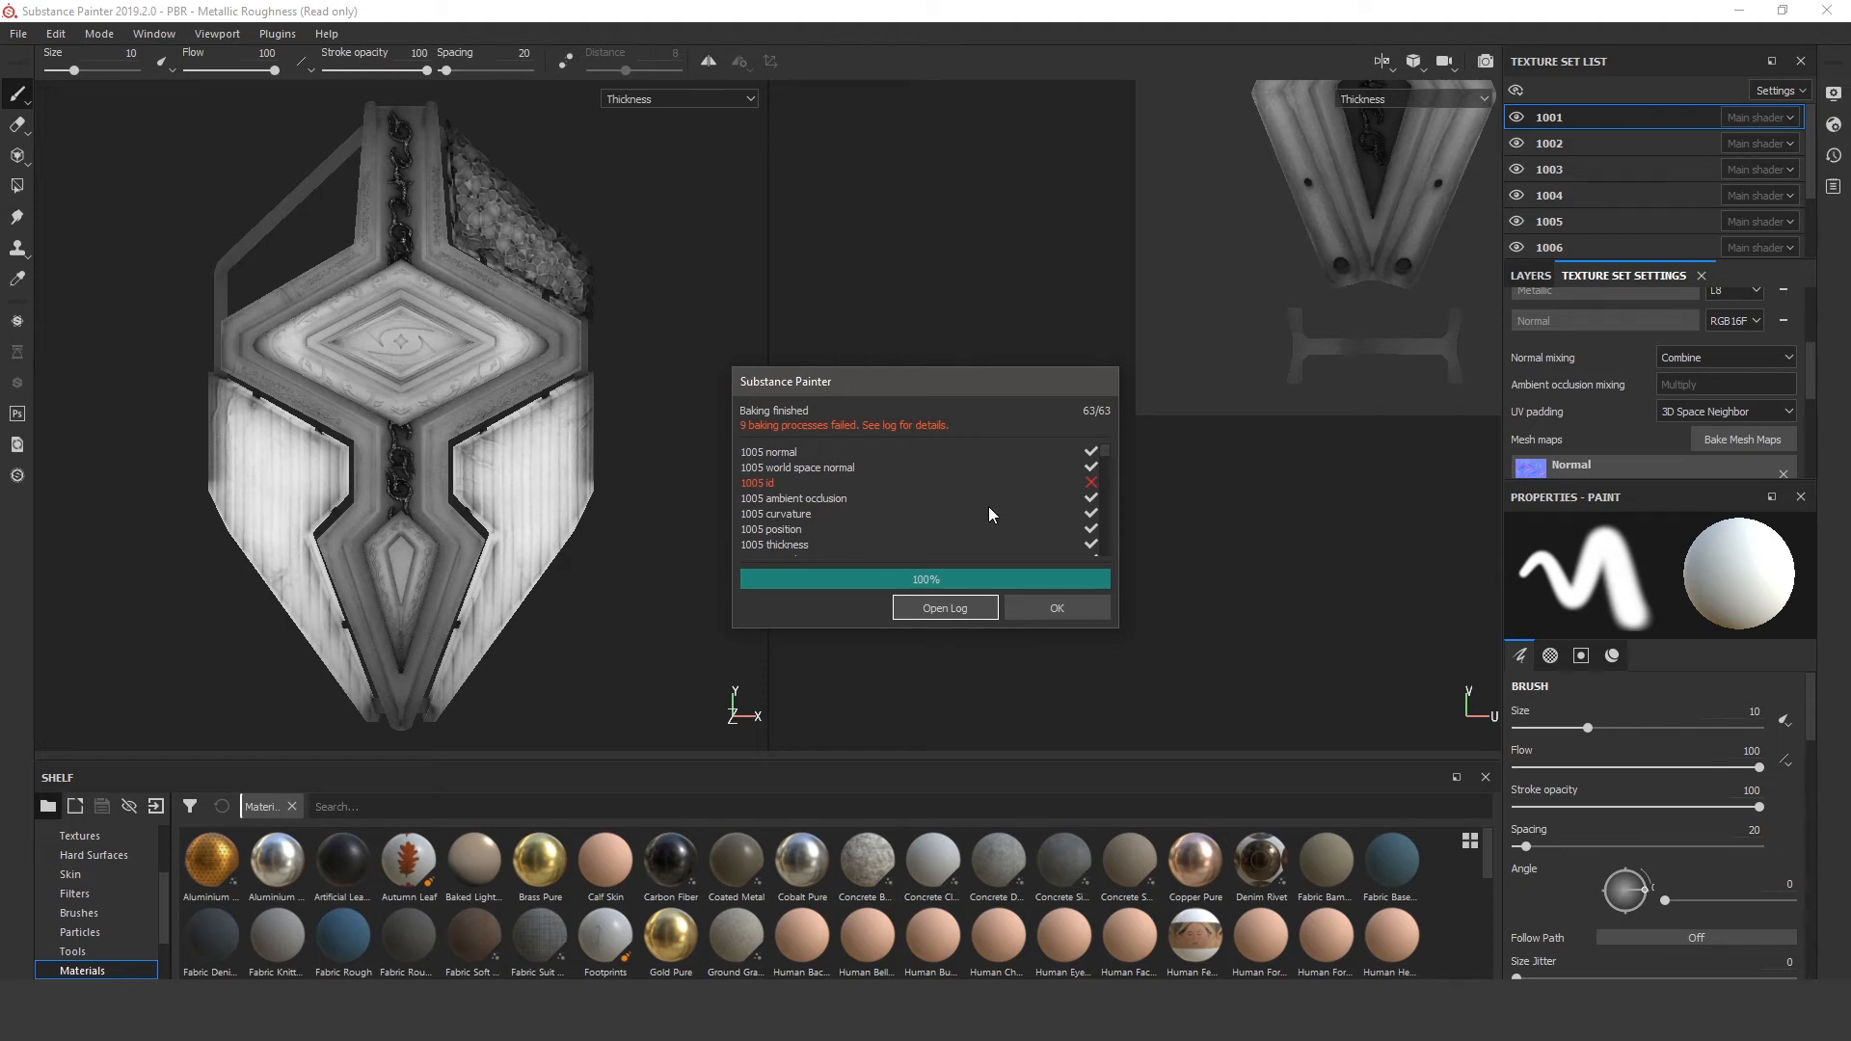
pyautogui.moveTo(1104, 451)
pyautogui.mouseDown()
pyautogui.moveTo(1107, 529)
pyautogui.moveTo(1111, 421)
pyautogui.mouseUp()
pyautogui.scroll(-3, 831, 490)
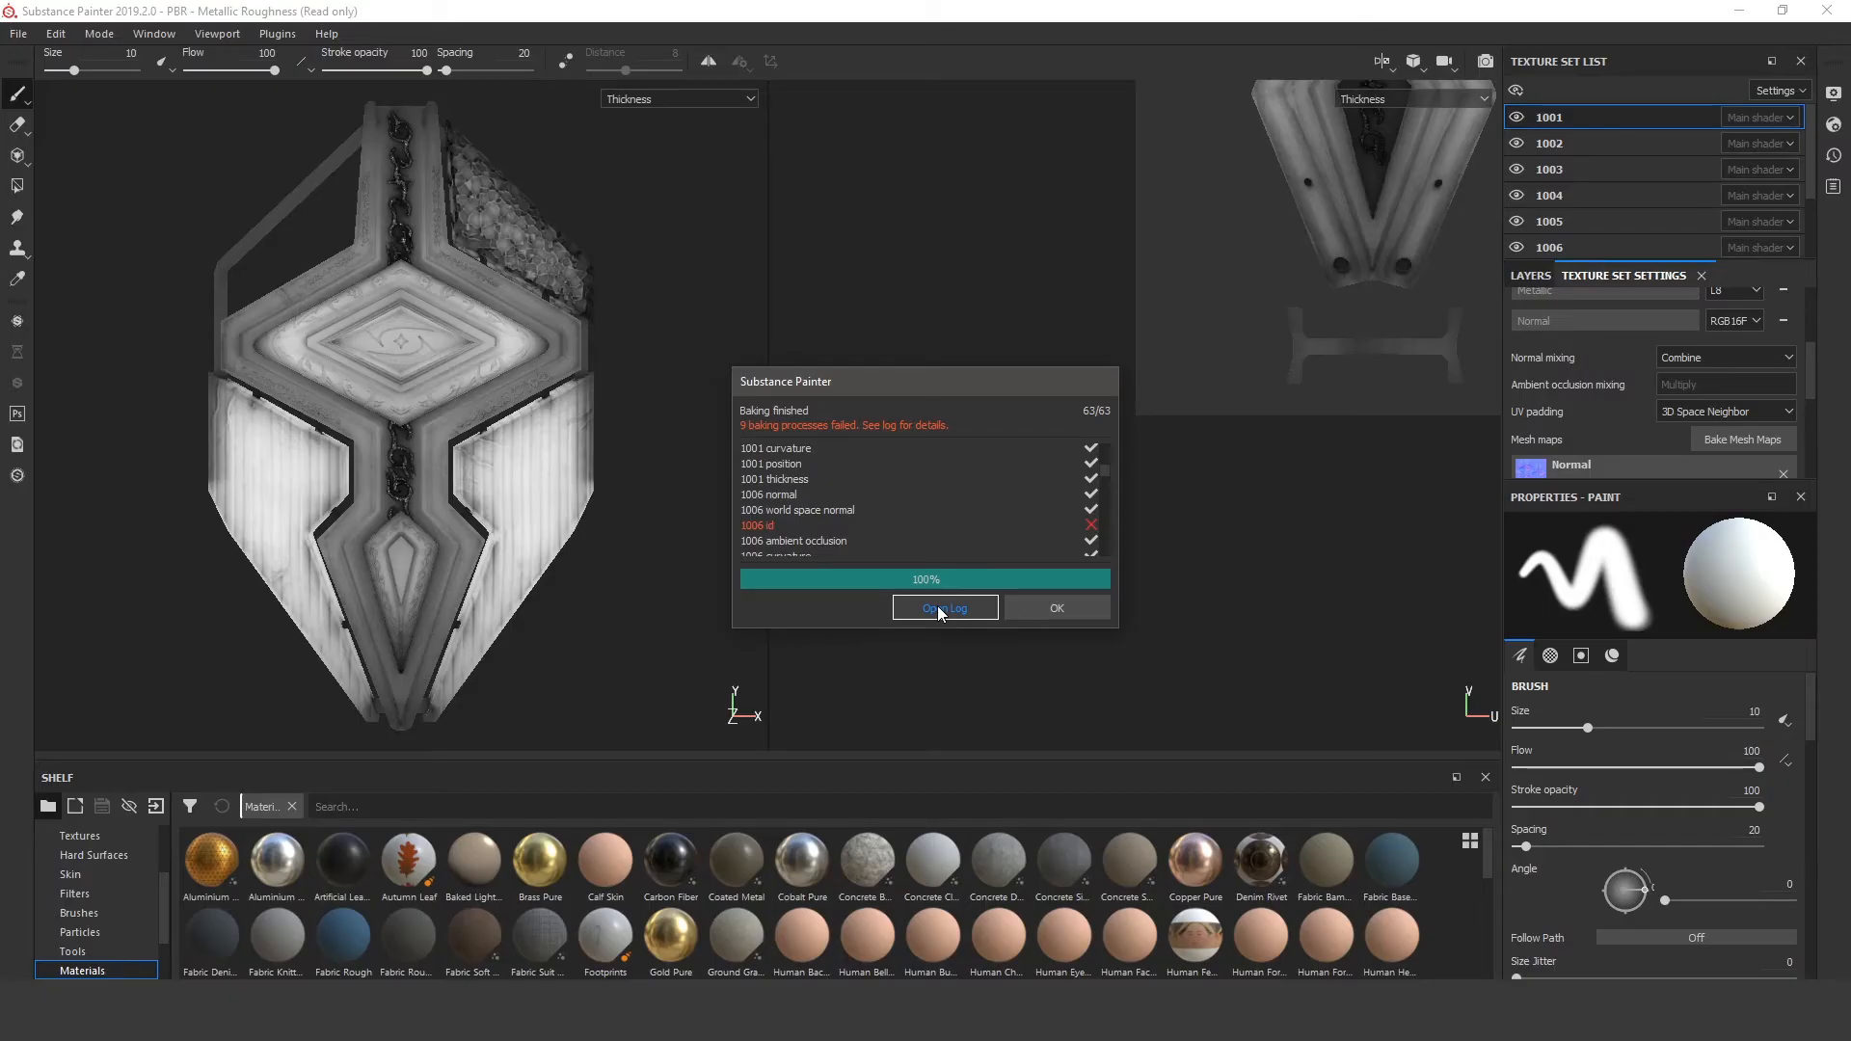
pyautogui.click(1053, 609)
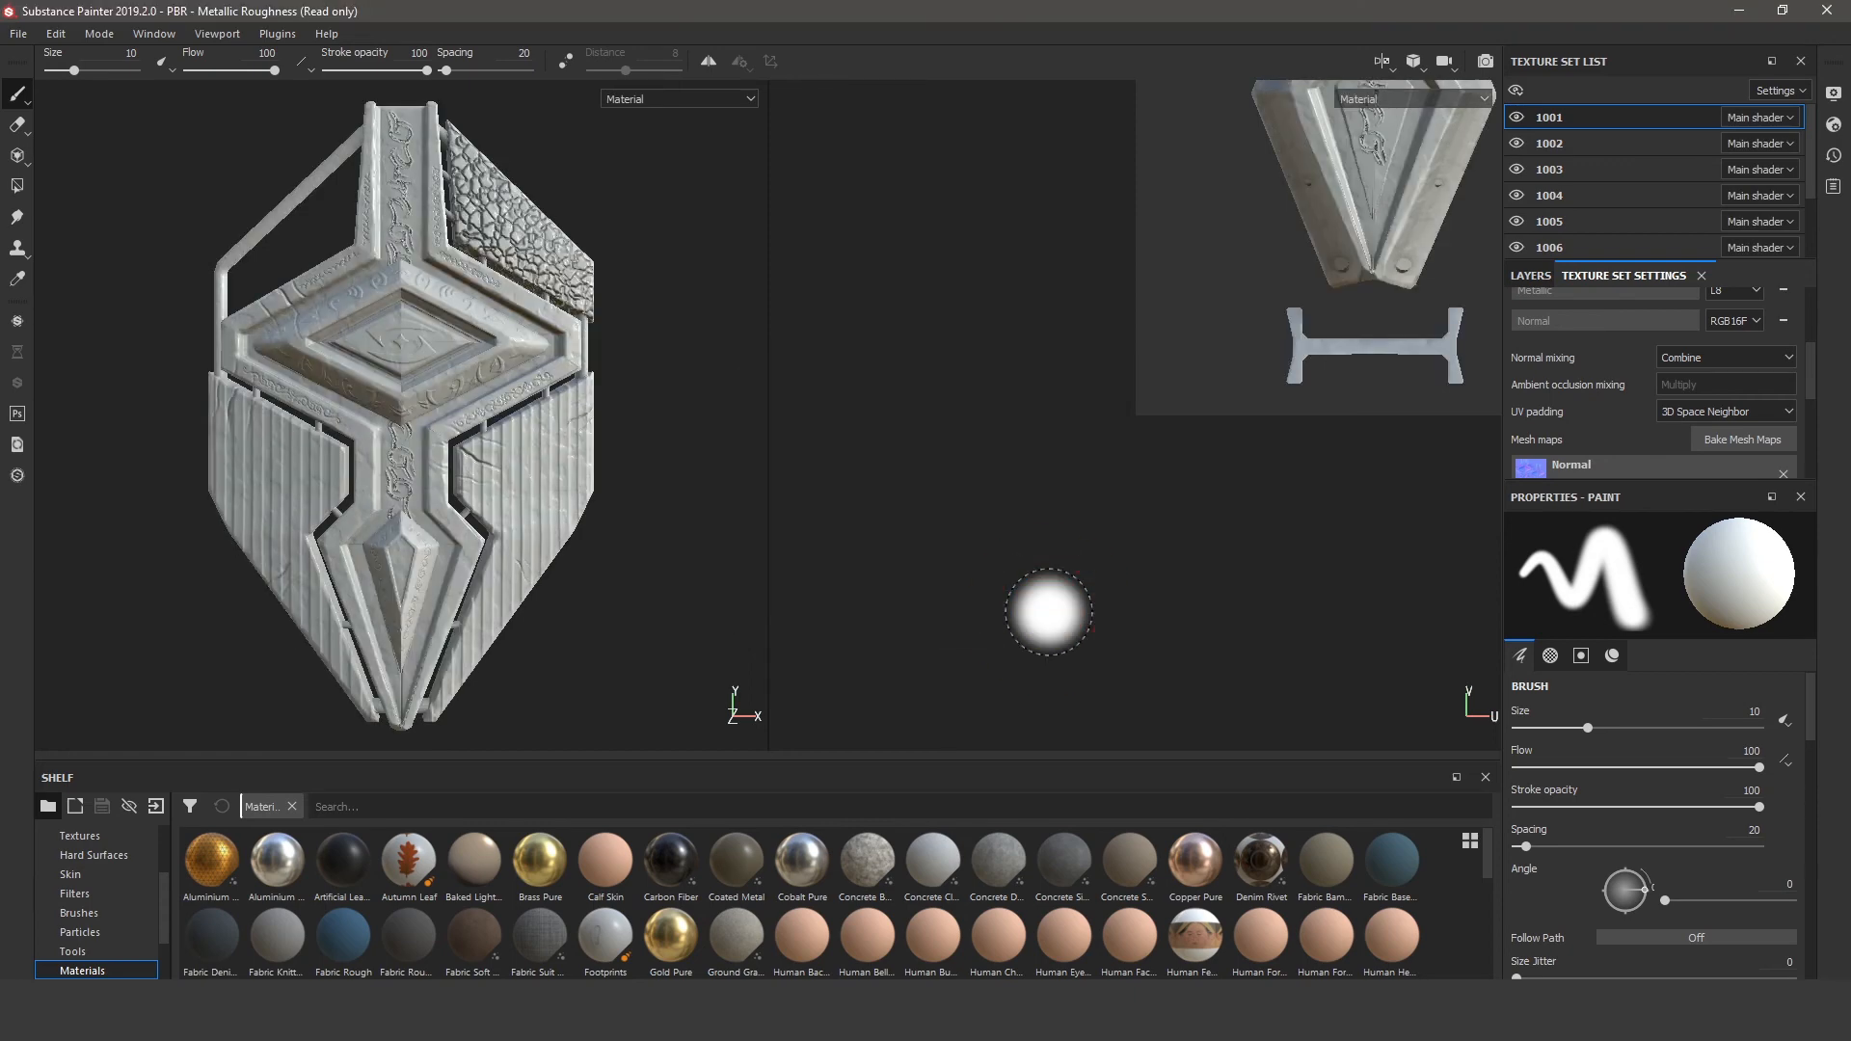